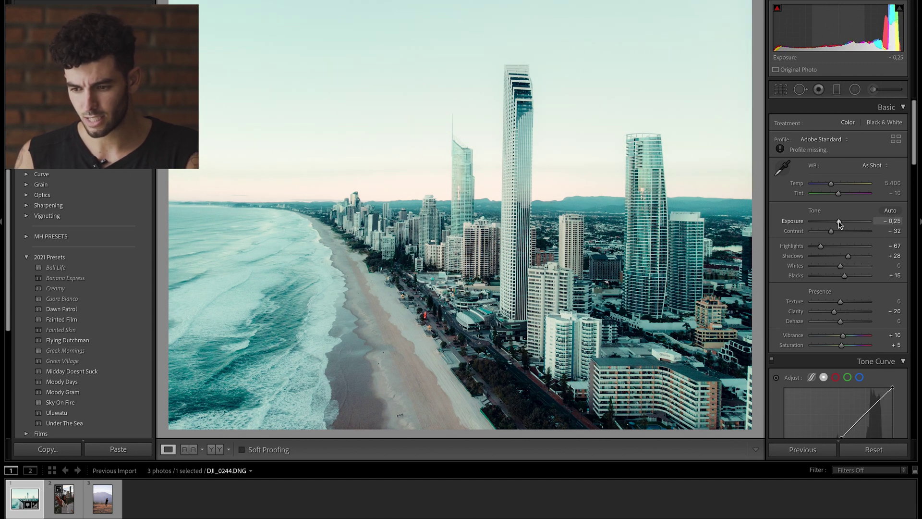
Set the coastal city photo's highlights to −96, shadows to +19, temperature to 6,026 and exposure to −0.80.
{"action": "left_click_drag", "start_coordinate": [821, 247], "coordinate": [845, 257]}
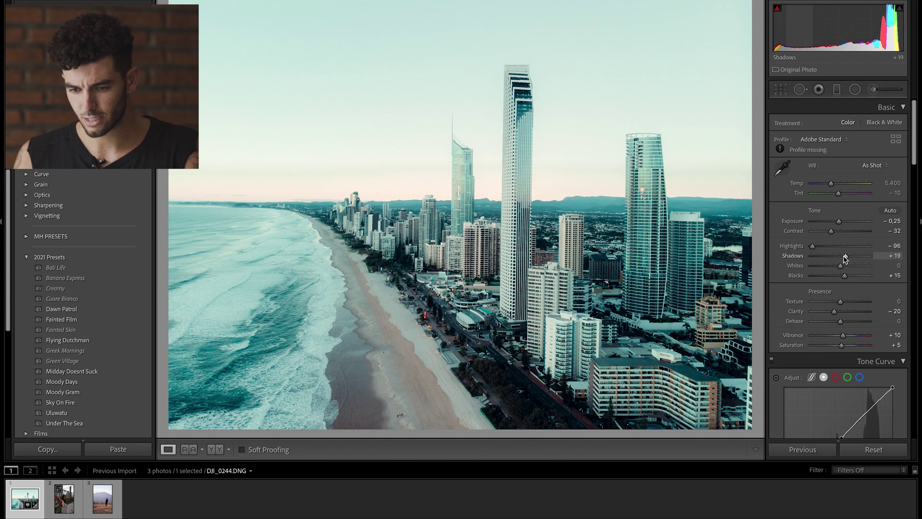
{"action": "left_click_drag", "start_coordinate": [839, 224], "coordinate": [838, 223]}
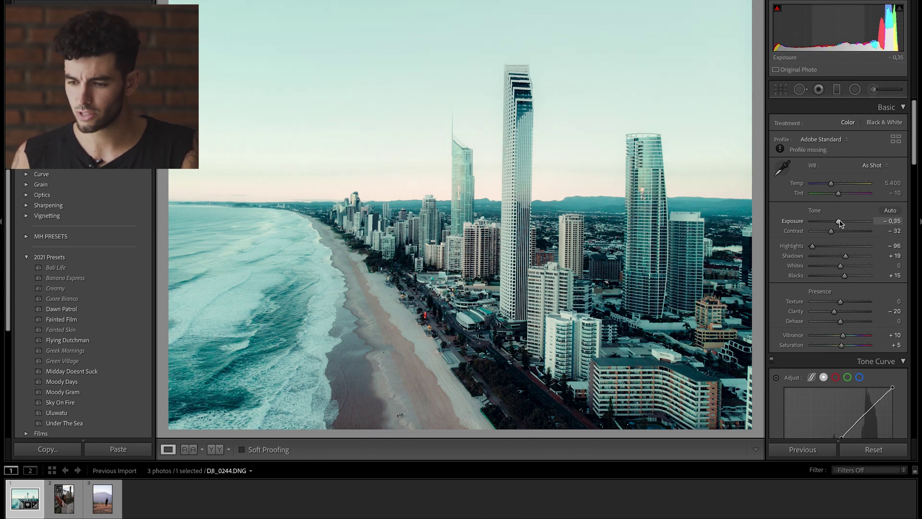
{"action": "left_click_drag", "start_coordinate": [839, 223], "coordinate": [838, 222]}
{"action": "left_click_drag", "start_coordinate": [831, 184], "coordinate": [838, 187]}
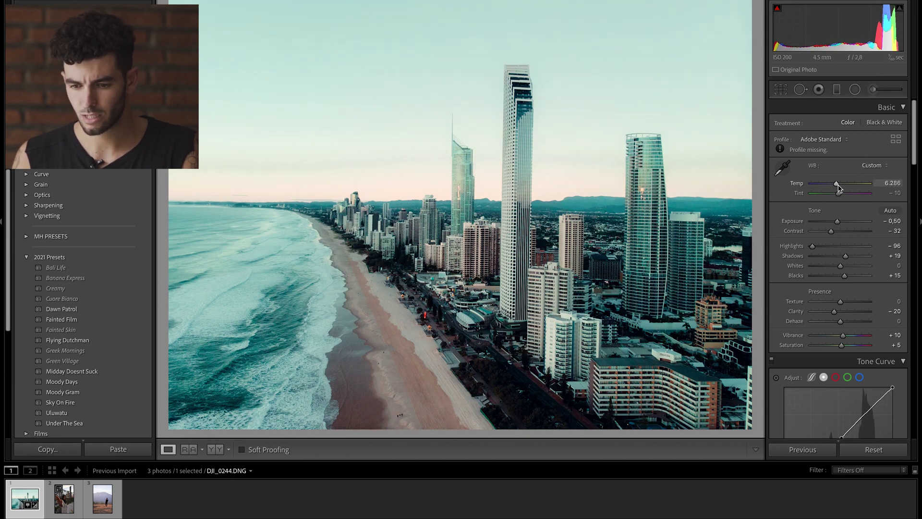
{"action": "left_click_drag", "start_coordinate": [837, 222], "coordinate": [837, 222]}
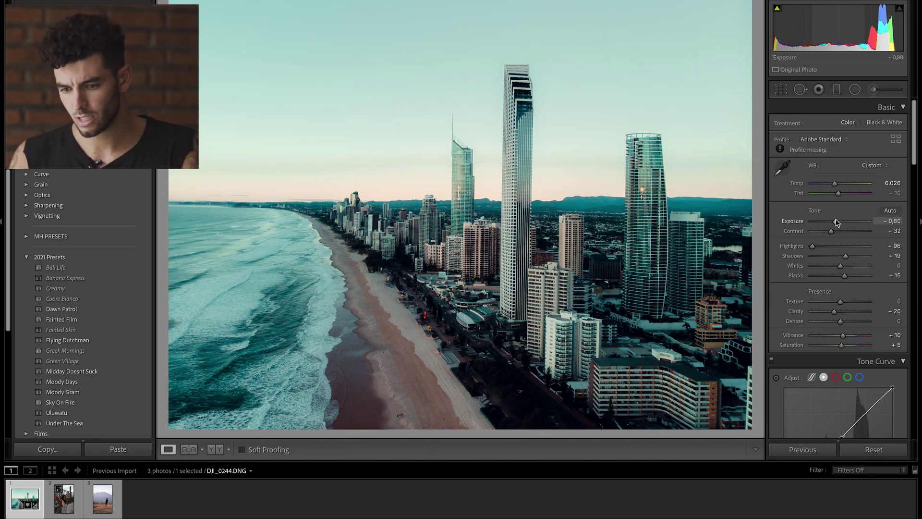
Add a slightly lifted highlights point to the tone curve and nudge the existing shadows point up.
{"action": "scroll", "coordinate": [840, 288], "scroll_direction": "down", "scroll_amount": 3}
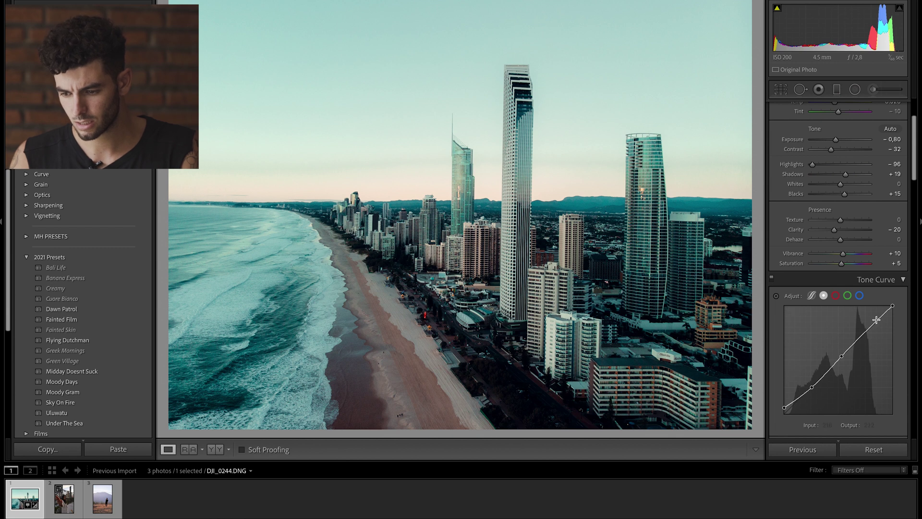
{"action": "left_click_drag", "start_coordinate": [868, 331], "coordinate": [864, 330]}
{"action": "left_click_drag", "start_coordinate": [812, 388], "coordinate": [811, 386]}
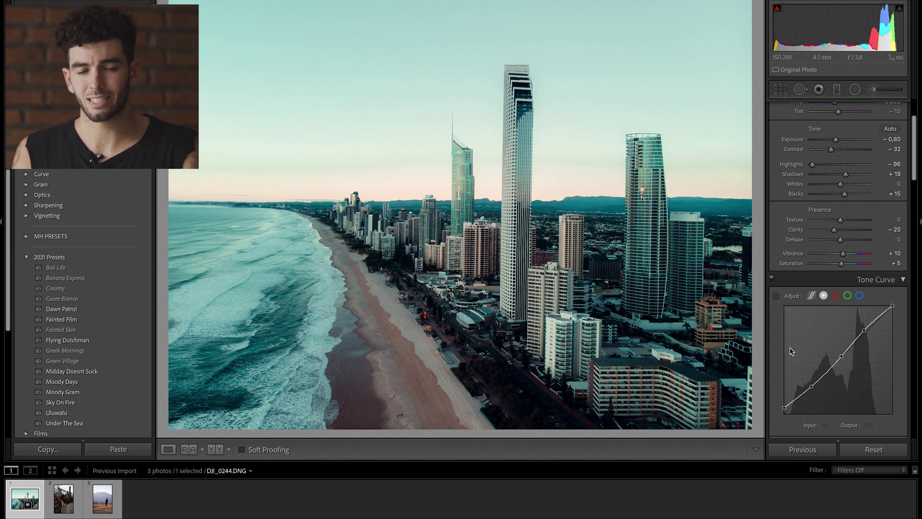
Apply the Banana Express preset to the portrait LUC05745.ARW, with shadows at +40 and exposure at +0.65.
{"action": "key", "text": "Right"}
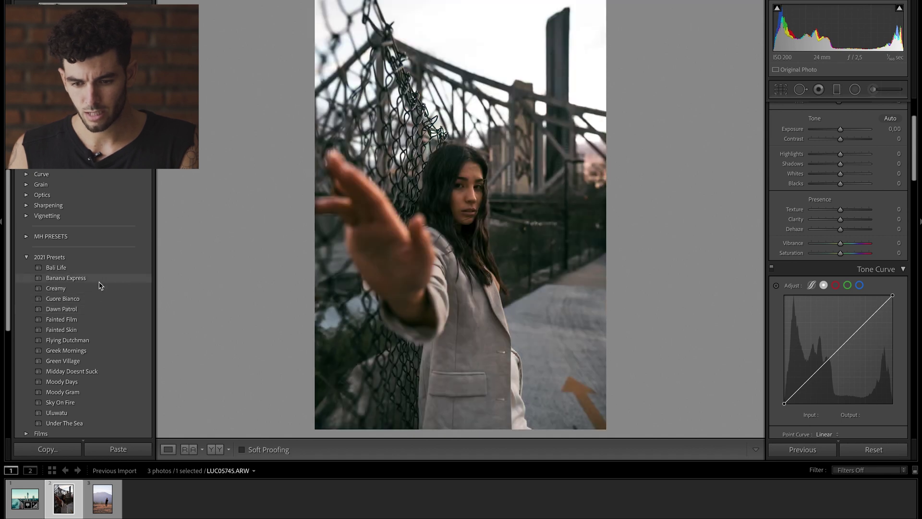
{"action": "left_click", "coordinate": [99, 280]}
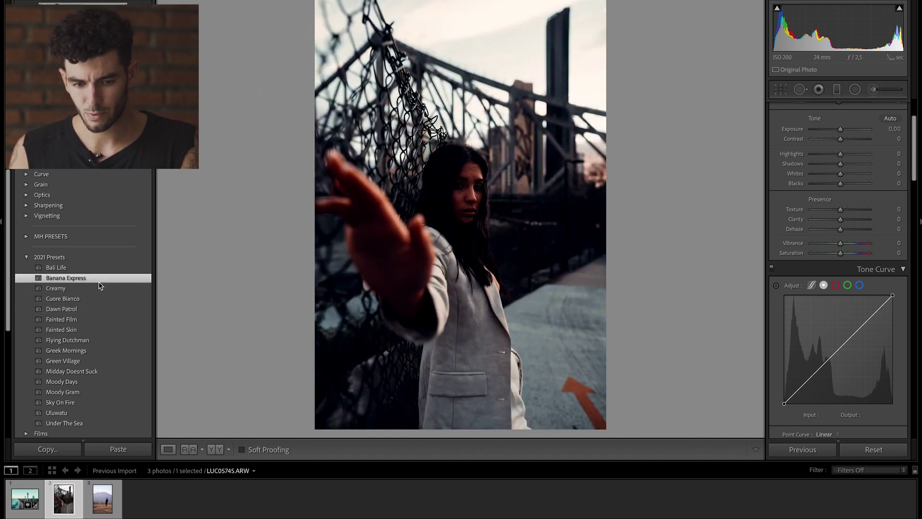
{"action": "left_click_drag", "start_coordinate": [841, 131], "coordinate": [844, 129]}
{"action": "left_click_drag", "start_coordinate": [846, 166], "coordinate": [844, 132]}
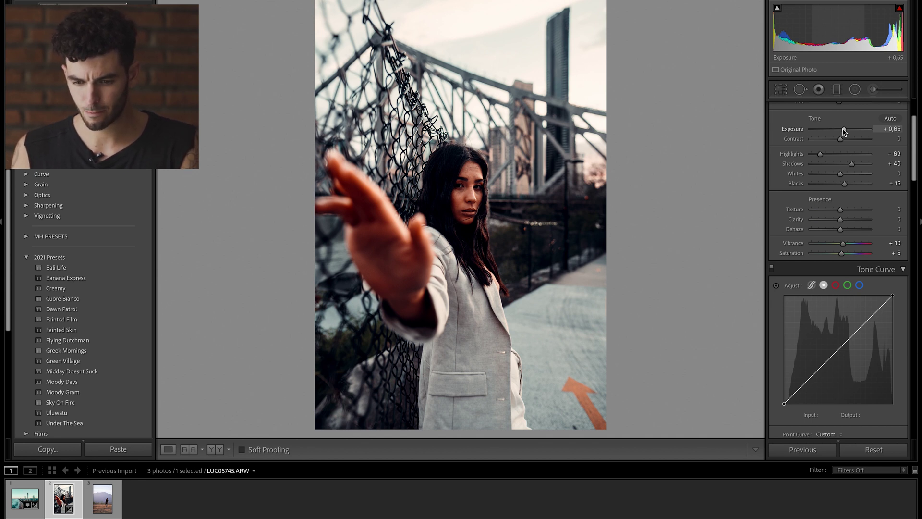
Apply the Bali Life preset to the mountain photo LUC07439.ARW, with highlights at −36 and exposure at −0.50.
{"action": "key", "text": "Right"}
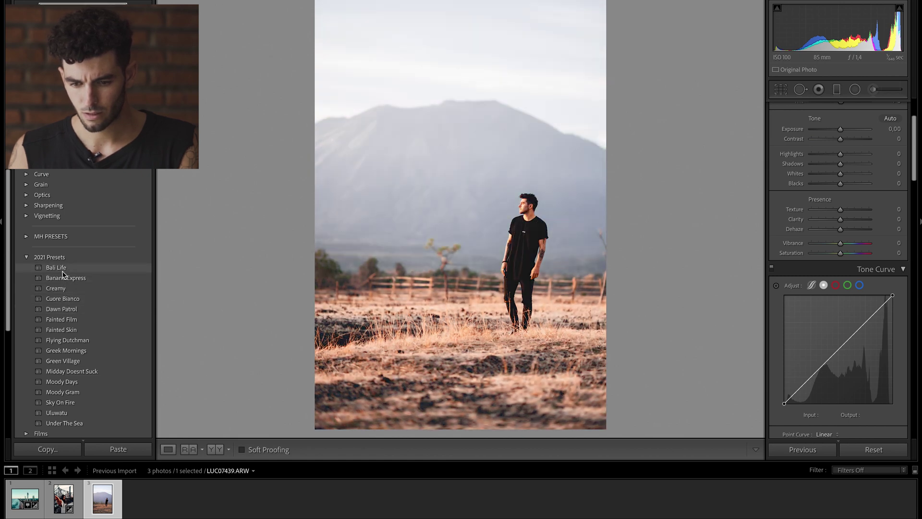
{"action": "left_click", "coordinate": [64, 269]}
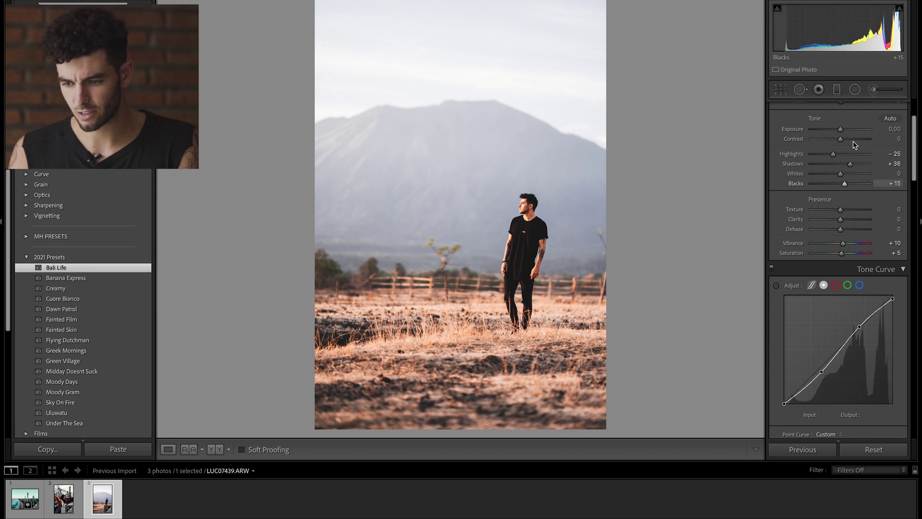
{"action": "mouse_move", "coordinate": [841, 129]}
{"action": "left_mouse_down"}
{"action": "mouse_move", "coordinate": [829, 154]}
{"action": "mouse_move", "coordinate": [838, 130]}
{"action": "left_mouse_up"}
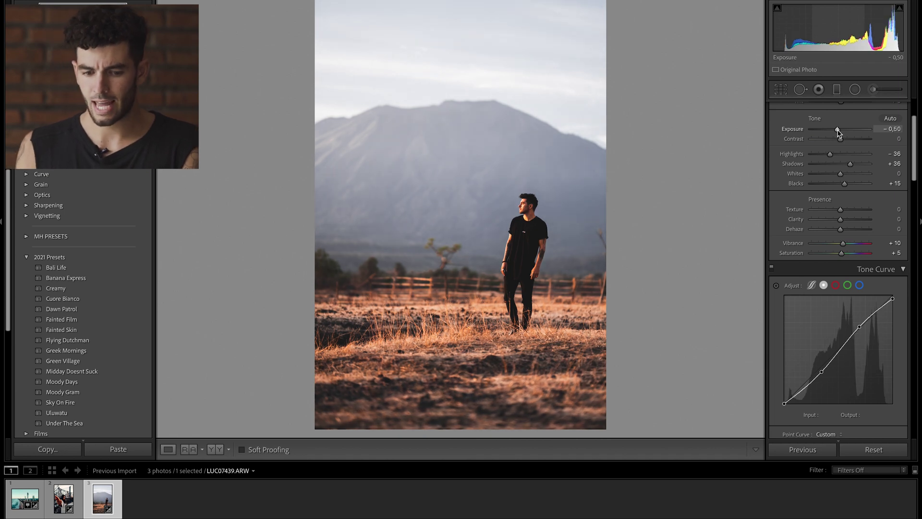
Return to the coastal city photo DJI_0244.DNG and activate a new Radial Filter with contrast at 0.
{"action": "key", "text": "Left"}
{"action": "key", "text": "Left"}
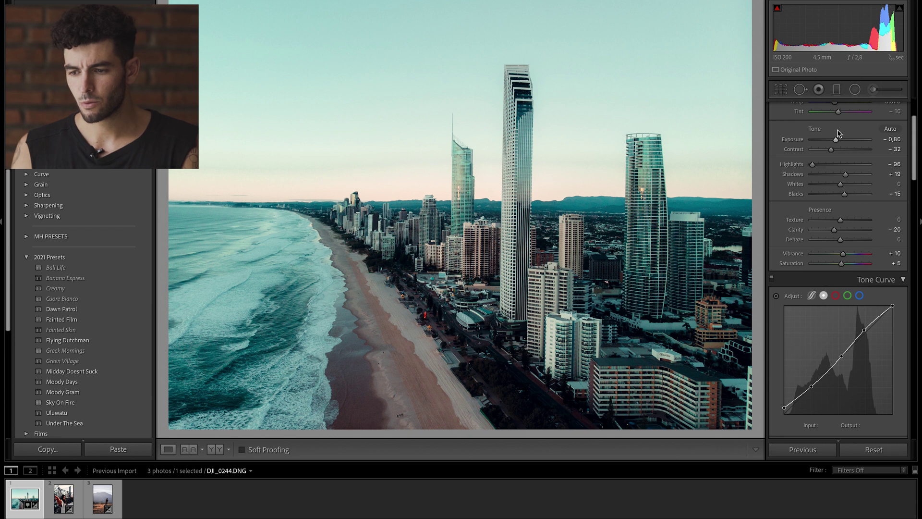
{"action": "scroll", "coordinate": [838, 133], "scroll_direction": "up", "scroll_amount": 3}
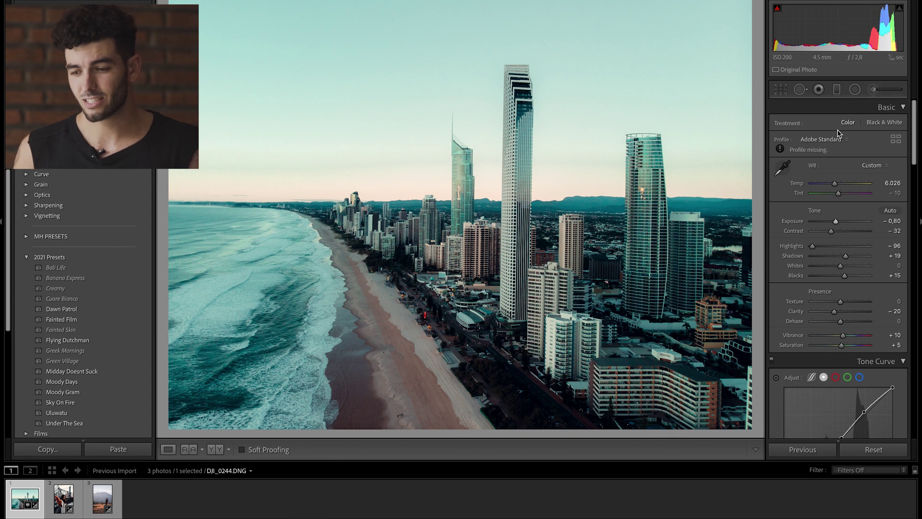
{"action": "left_click", "coordinate": [854, 90]}
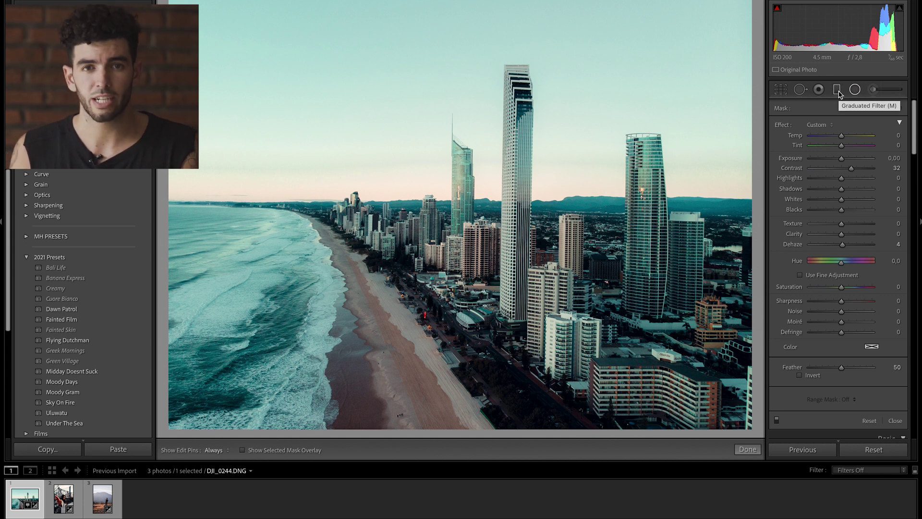
{"action": "left_click", "coordinate": [837, 92]}
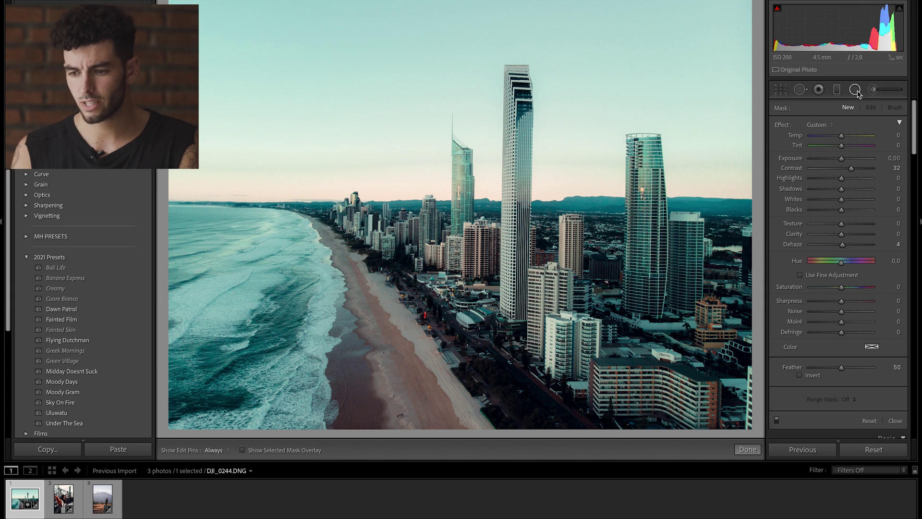
{"action": "left_click", "coordinate": [857, 91]}
{"action": "left_click", "coordinate": [856, 91]}
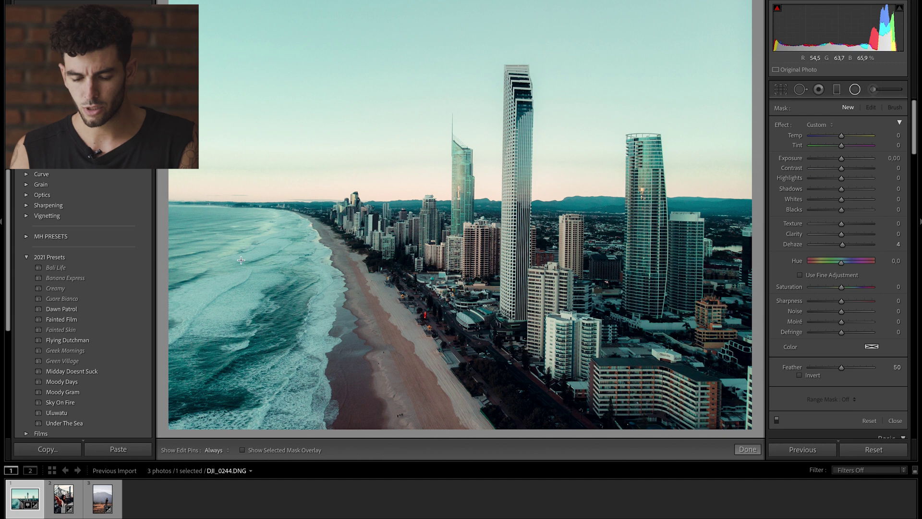
Draw a large inverted radial filter centred on the sea and set its exposure to 1.09.
{"action": "left_click_drag", "start_coordinate": [187, 302], "coordinate": [377, 473]}
{"action": "left_click_drag", "start_coordinate": [377, 303], "coordinate": [523, 299]}
{"action": "left_click_drag", "start_coordinate": [259, 132], "coordinate": [263, 99]}
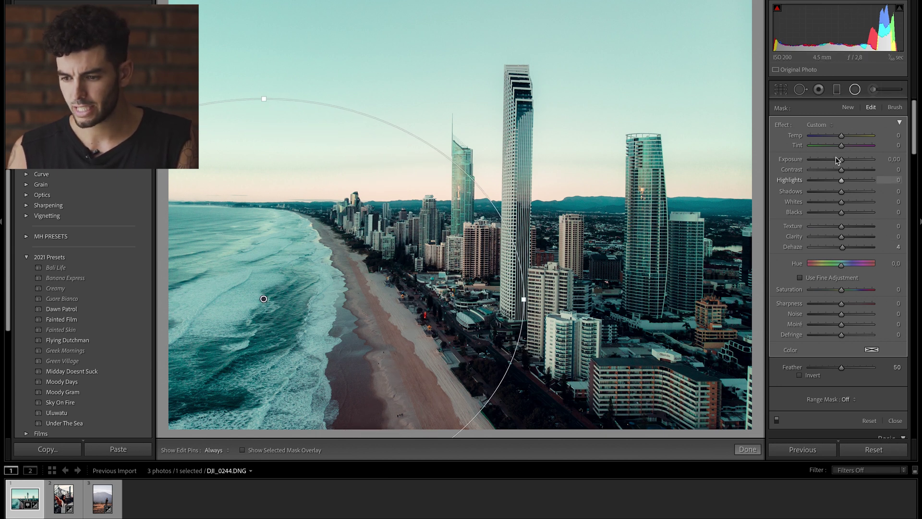
{"action": "left_click_drag", "start_coordinate": [838, 160], "coordinate": [854, 160]}
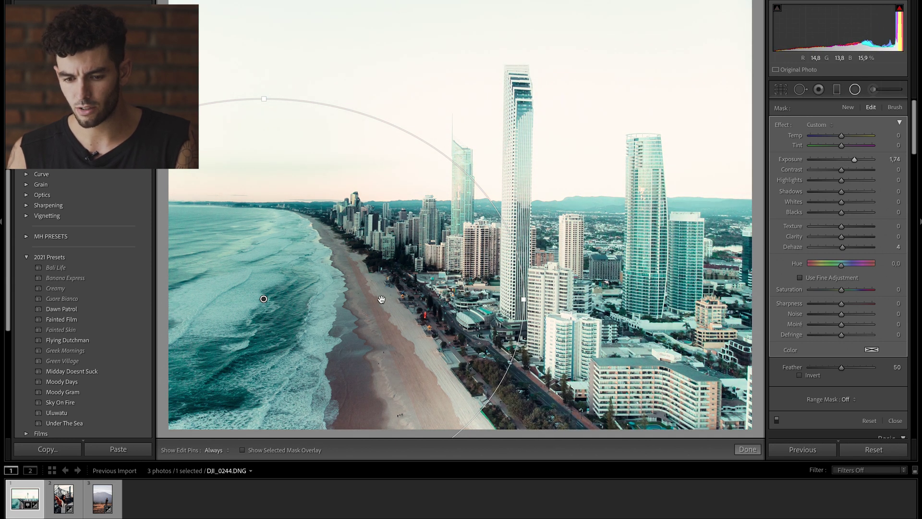
{"action": "left_click", "coordinate": [811, 376]}
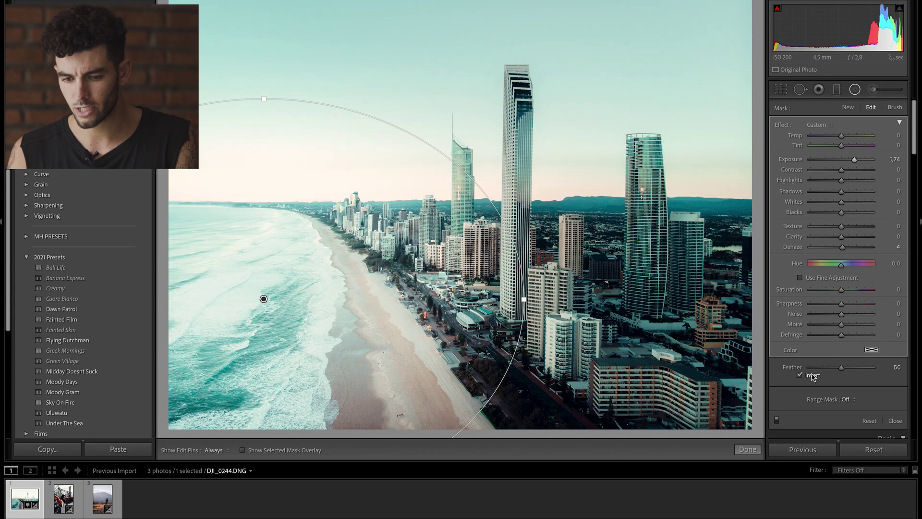
{"action": "mouse_move", "coordinate": [852, 161]}
{"action": "left_mouse_down"}
{"action": "mouse_move", "coordinate": [859, 161]}
{"action": "mouse_move", "coordinate": [848, 163]}
{"action": "left_mouse_up"}
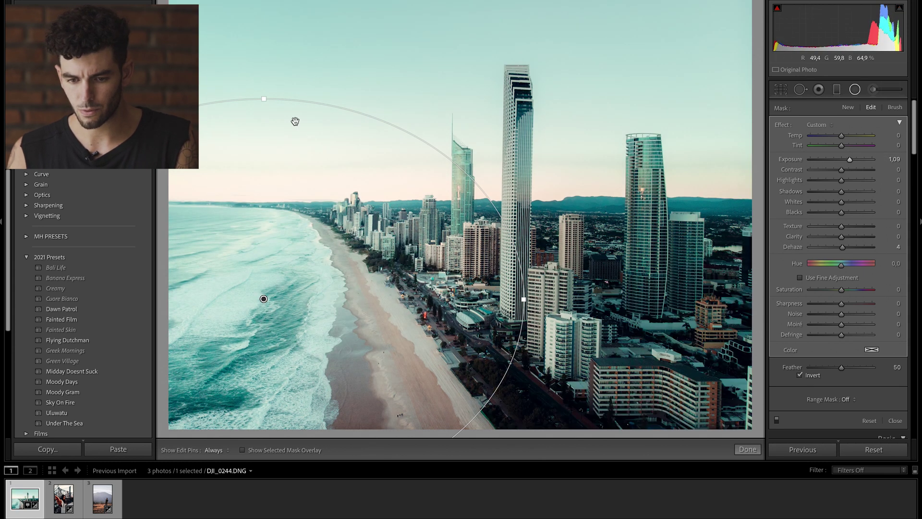
Set the sea radial filter's feather to 100, shift it towards the upper-left and widen it across the city towers.
{"action": "left_click_drag", "start_coordinate": [264, 99], "coordinate": [263, 76]}
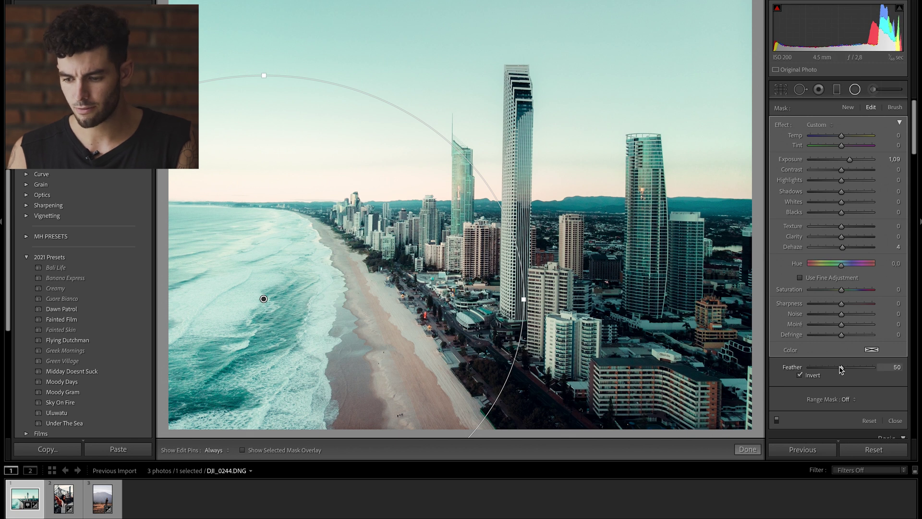
{"action": "left_click_drag", "start_coordinate": [919, 383], "coordinate": [920, 383]}
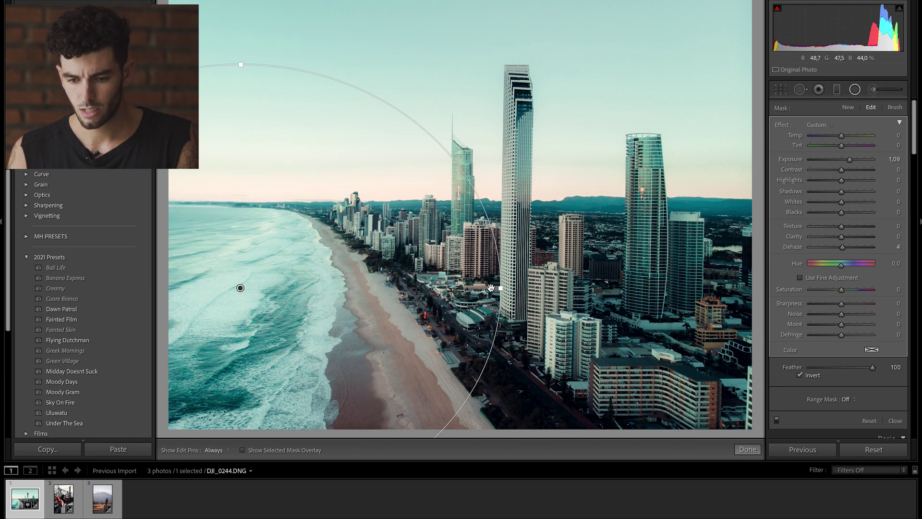
{"action": "left_click_drag", "start_coordinate": [510, 288], "coordinate": [651, 300]}
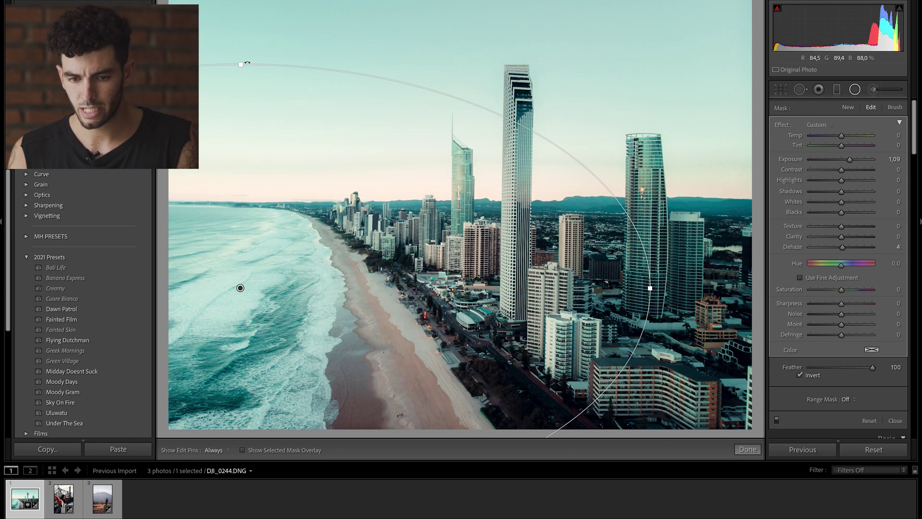
{"action": "left_click_drag", "start_coordinate": [239, 62], "coordinate": [220, 39]}
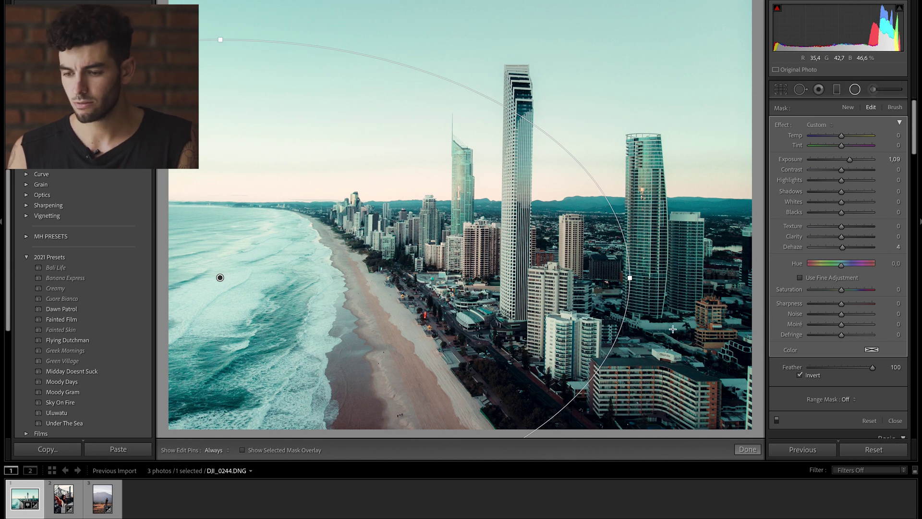
Set the sea radial filter's temperature to 26, tint to 11, shadows to −25 and exposure to 1.46.
{"action": "left_click_drag", "start_coordinate": [842, 136], "coordinate": [848, 137]}
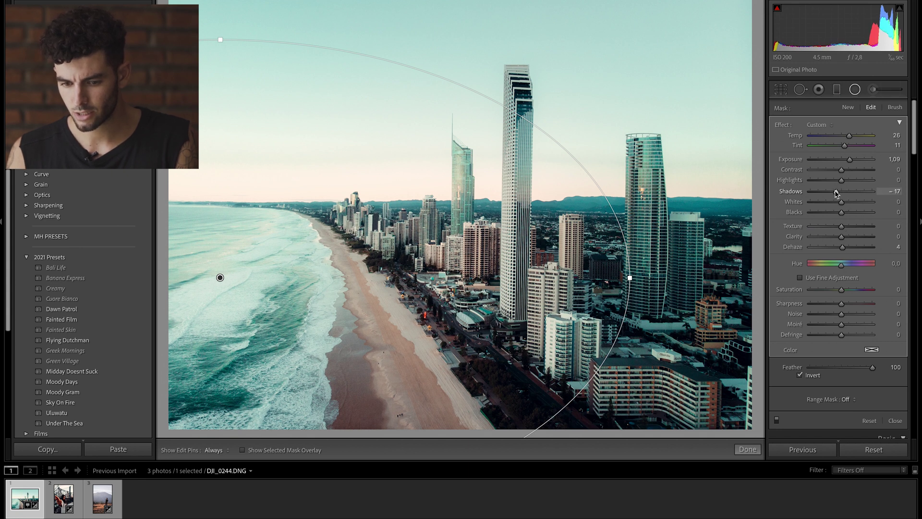
{"action": "left_click_drag", "start_coordinate": [834, 194], "coordinate": [832, 192]}
{"action": "left_click_drag", "start_coordinate": [849, 161], "coordinate": [854, 166]}
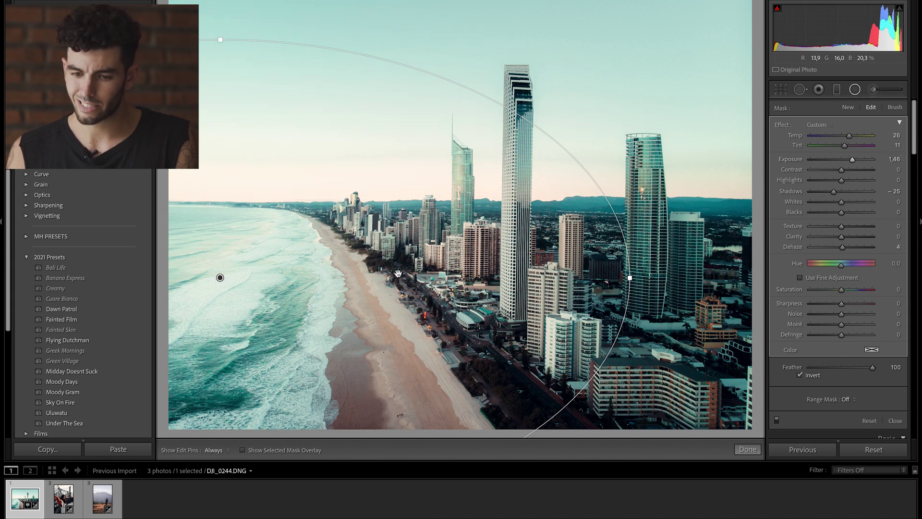
Try a duplicate of the sea radial filter over the middle of the photo, and delete it.
{"action": "right_click", "coordinate": [264, 269]}
{"action": "left_click", "coordinate": [284, 276]}
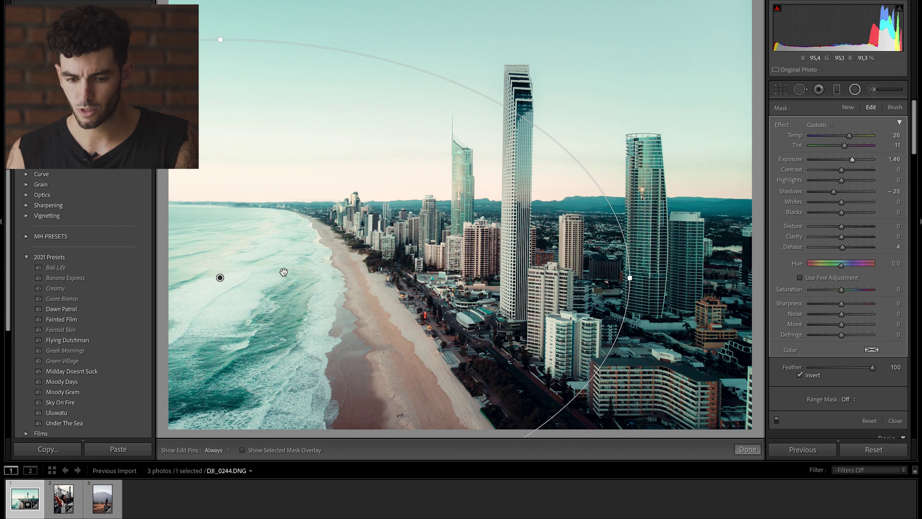
{"action": "left_click_drag", "start_coordinate": [233, 274], "coordinate": [454, 248]}
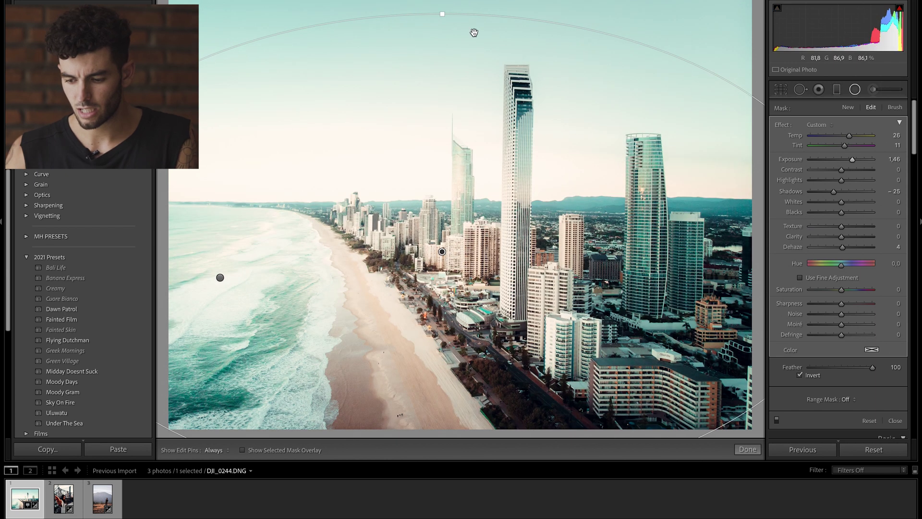
{"action": "key", "text": "Delete"}
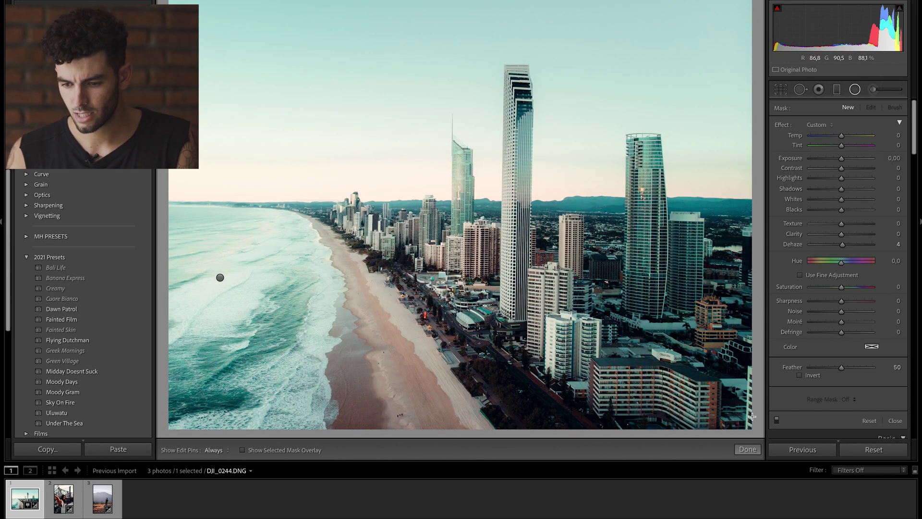
Draw an inverted radial filter over the dark city buildings with feather 100 and exposure −0.60.
{"action": "left_click_drag", "start_coordinate": [677, 337], "coordinate": [859, 474]}
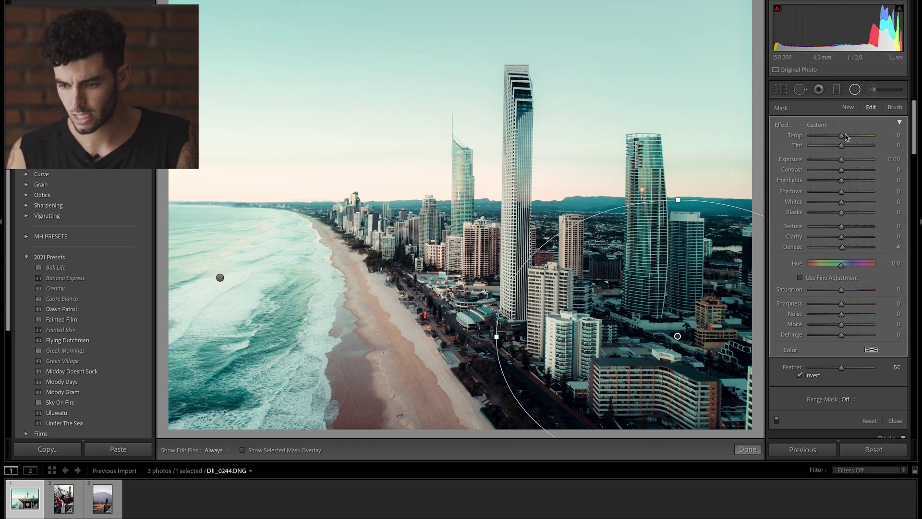
{"action": "left_click_drag", "start_coordinate": [841, 369], "coordinate": [874, 369]}
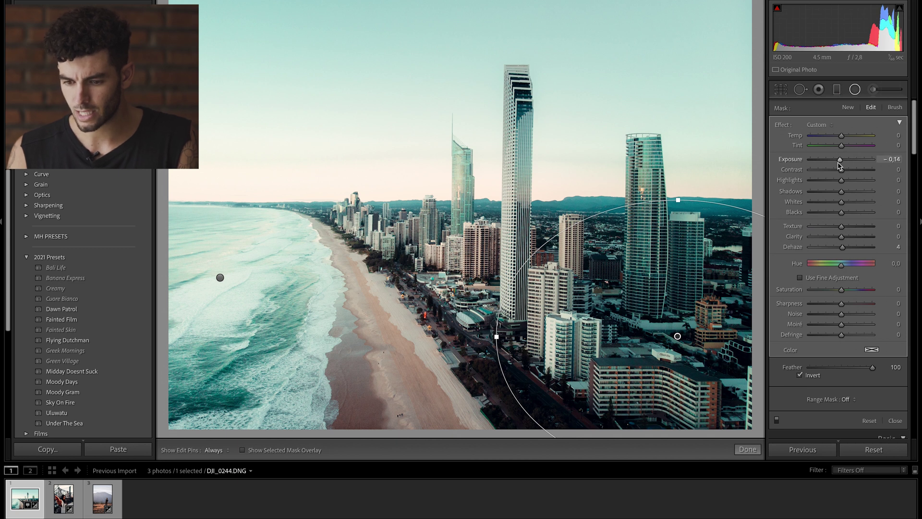
{"action": "left_click_drag", "start_coordinate": [840, 166], "coordinate": [836, 165]}
Enlarge the city radial filter, set its shadows to −24 and shift it up towards the photo's right edge.
{"action": "left_click_drag", "start_coordinate": [495, 339], "coordinate": [474, 337]}
{"action": "left_click_drag", "start_coordinate": [678, 200], "coordinate": [678, 184]}
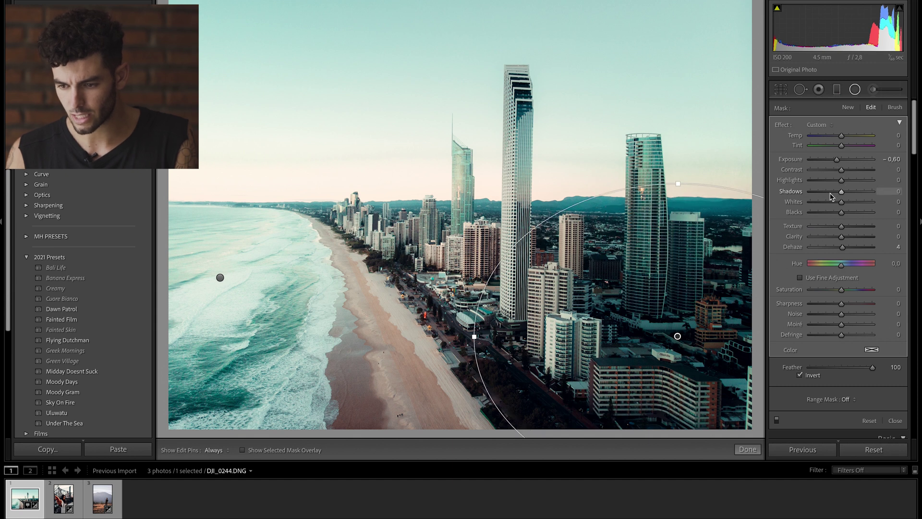
{"action": "left_click_drag", "start_coordinate": [841, 191], "coordinate": [834, 192]}
{"action": "left_click_drag", "start_coordinate": [707, 360], "coordinate": [687, 334]}
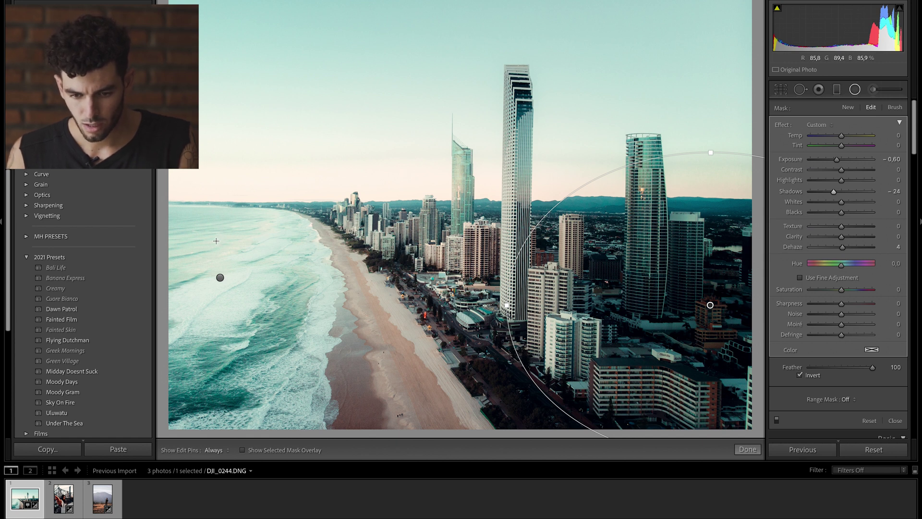
Draw an inverted radial filter over the upper-left sky of the coastal photo with feather 100 and temperature 76.
{"action": "left_click_drag", "start_coordinate": [222, 41], "coordinate": [400, 59]}
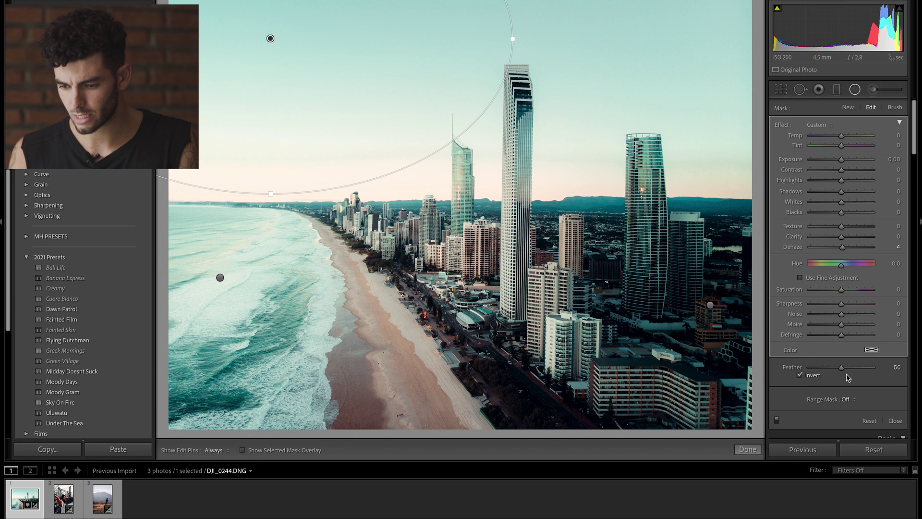
{"action": "left_click_drag", "start_coordinate": [841, 368], "coordinate": [875, 367]}
{"action": "left_click_drag", "start_coordinate": [842, 135], "coordinate": [865, 137]}
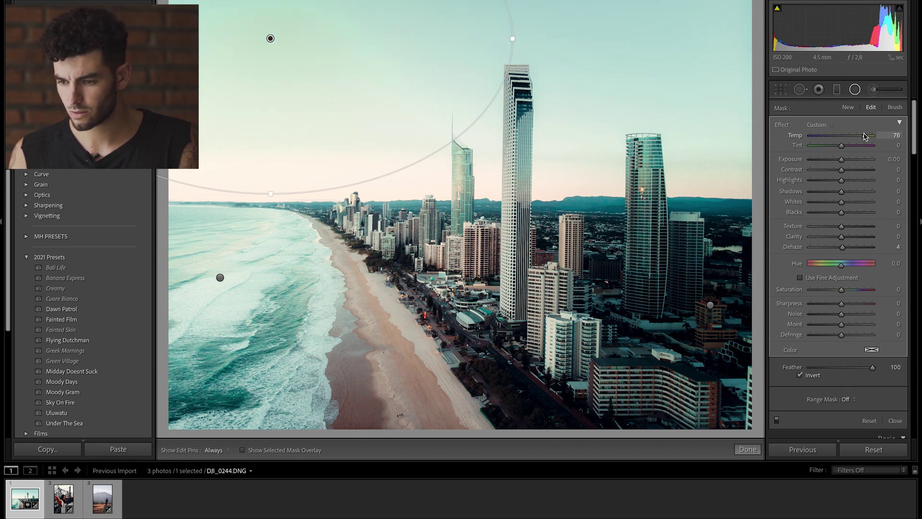
Shift the sky radial filter down towards the photo's left edge, enlarge it and set its exposure to 1.09.
{"action": "left_click_drag", "start_coordinate": [382, 113], "coordinate": [301, 128]}
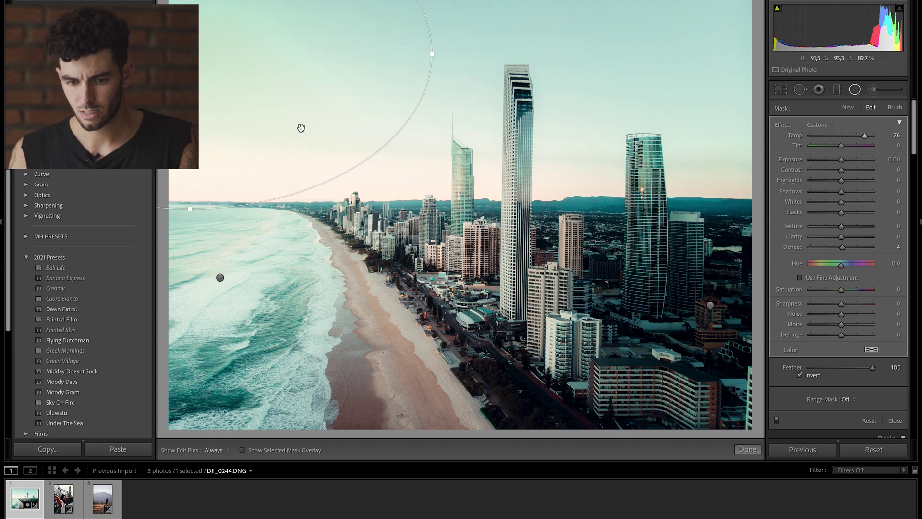
{"action": "left_click_drag", "start_coordinate": [436, 51], "coordinate": [459, 53]}
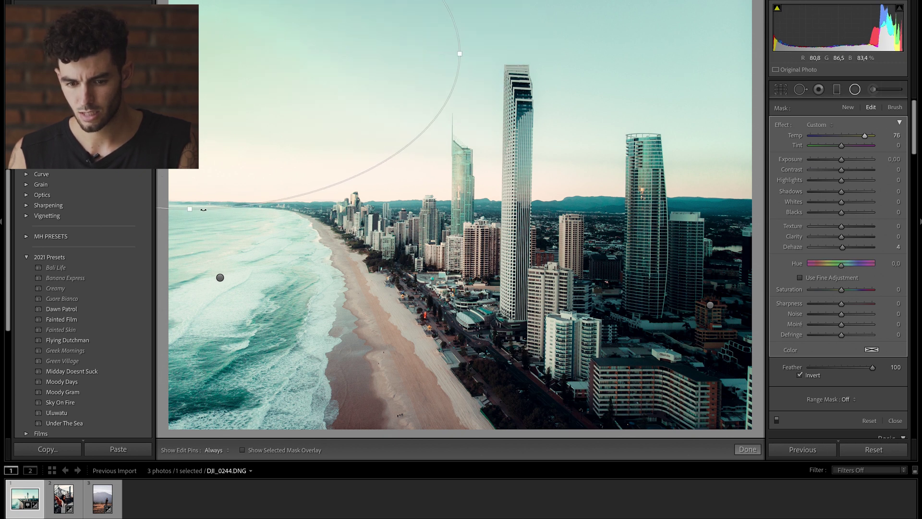
{"action": "left_click_drag", "start_coordinate": [190, 209], "coordinate": [190, 227]}
{"action": "left_click_drag", "start_coordinate": [842, 160], "coordinate": [851, 163]}
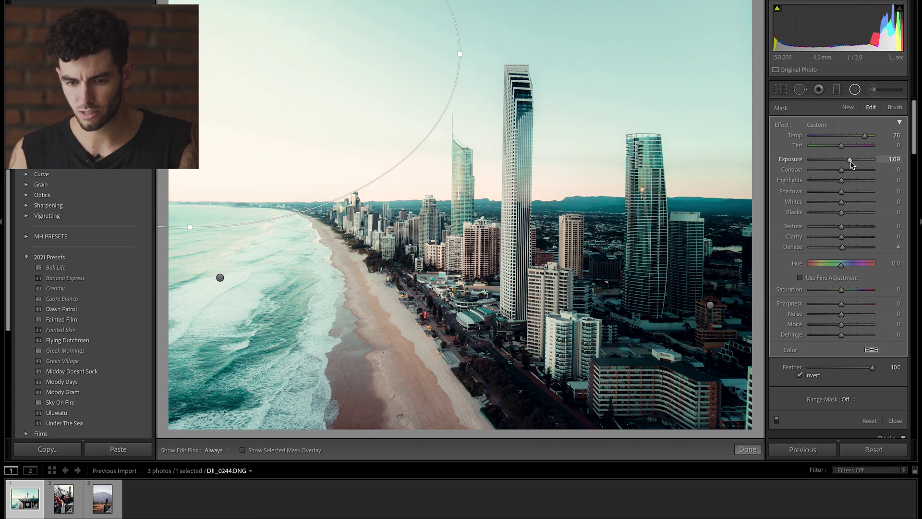
{"action": "left_click_drag", "start_coordinate": [459, 53], "coordinate": [552, 45]}
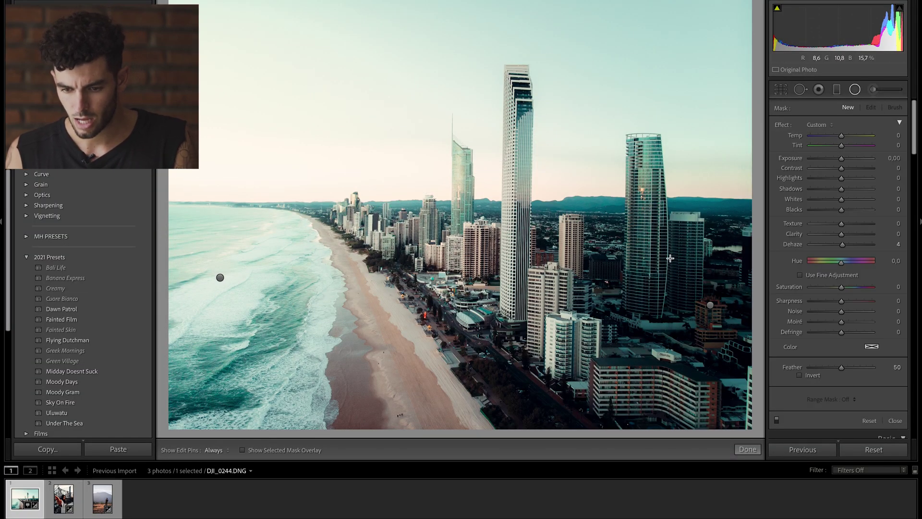
Draw an inverted radial filter over the beachfront streets at the photo's middle with texture 33, contrast 29 and feather 100.
{"action": "left_click_drag", "start_coordinate": [425, 297], "coordinate": [495, 329]}
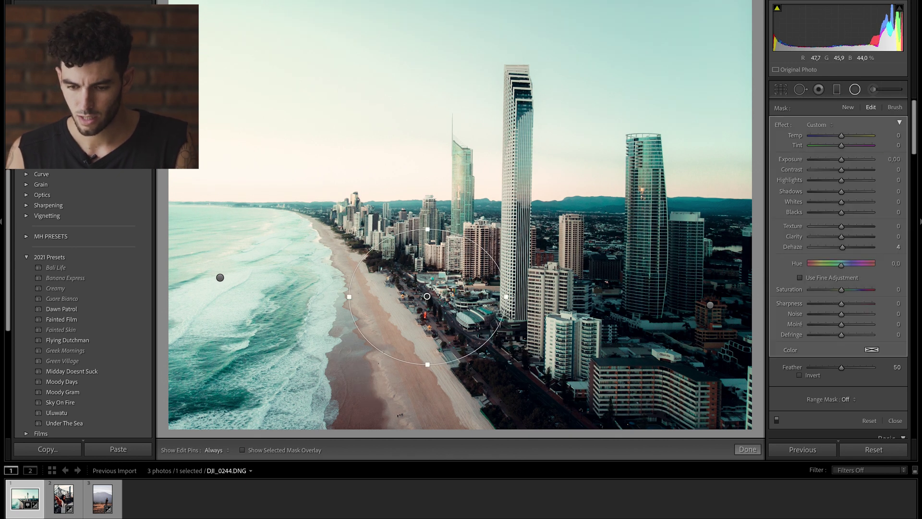
{"action": "left_click_drag", "start_coordinate": [511, 297], "coordinate": [546, 297]}
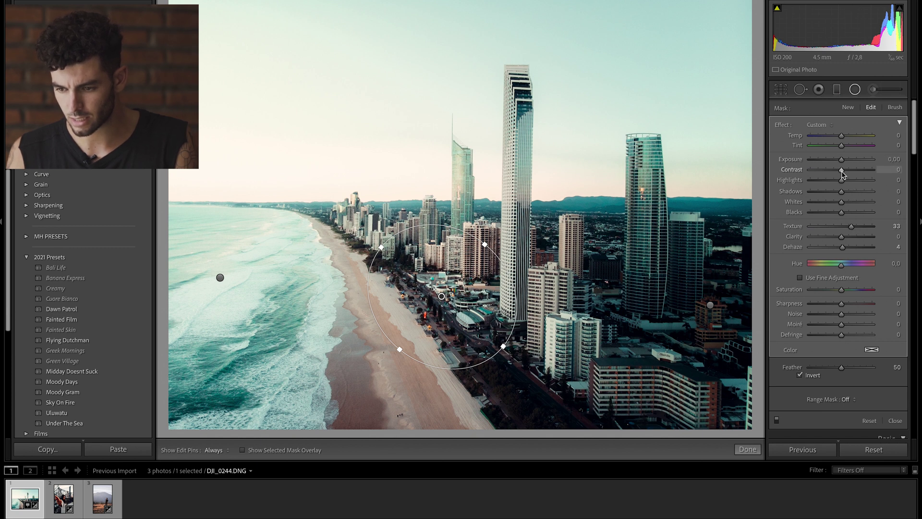
{"action": "left_click_drag", "start_coordinate": [842, 170], "coordinate": [851, 171]}
{"action": "left_click_drag", "start_coordinate": [434, 355], "coordinate": [449, 353]}
{"action": "left_click_drag", "start_coordinate": [849, 369], "coordinate": [879, 368]}
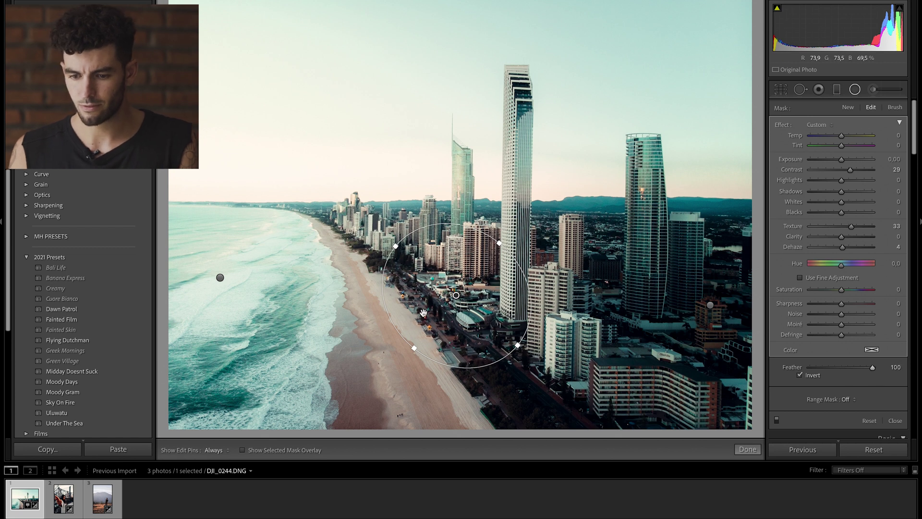
Enlarge the beachfront radial filter diagonally over the neighbouring buildings and compare the edited photo with its original.
{"action": "left_click_drag", "start_coordinate": [503, 241], "coordinate": [529, 232]}
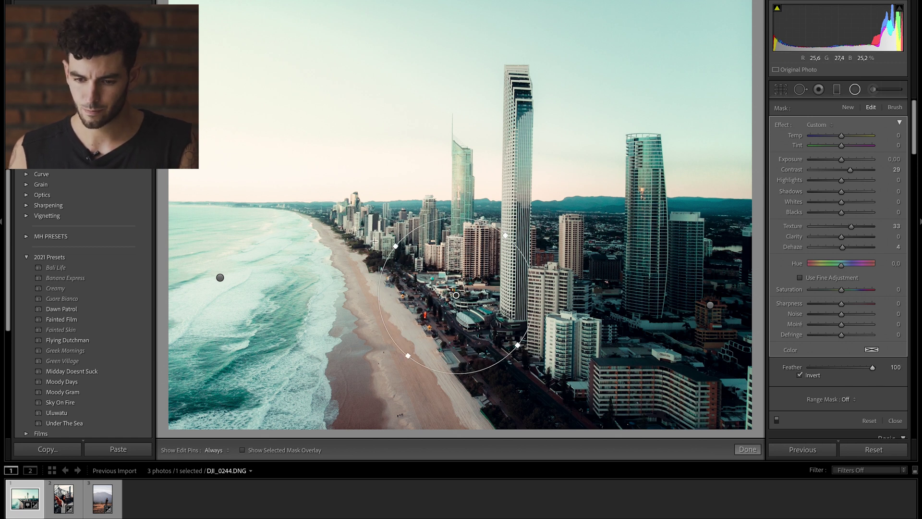
{"action": "left_click_drag", "start_coordinate": [394, 248], "coordinate": [373, 227]}
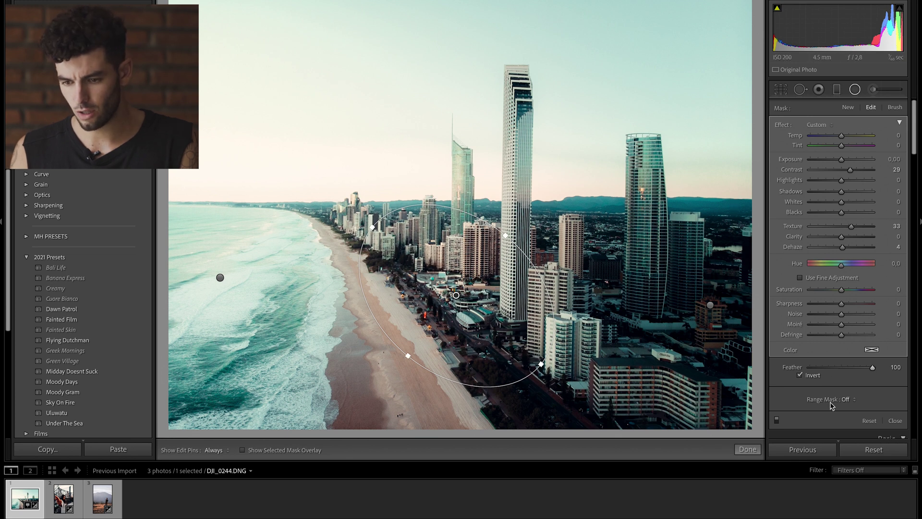
{"action": "left_click", "coordinate": [755, 450]}
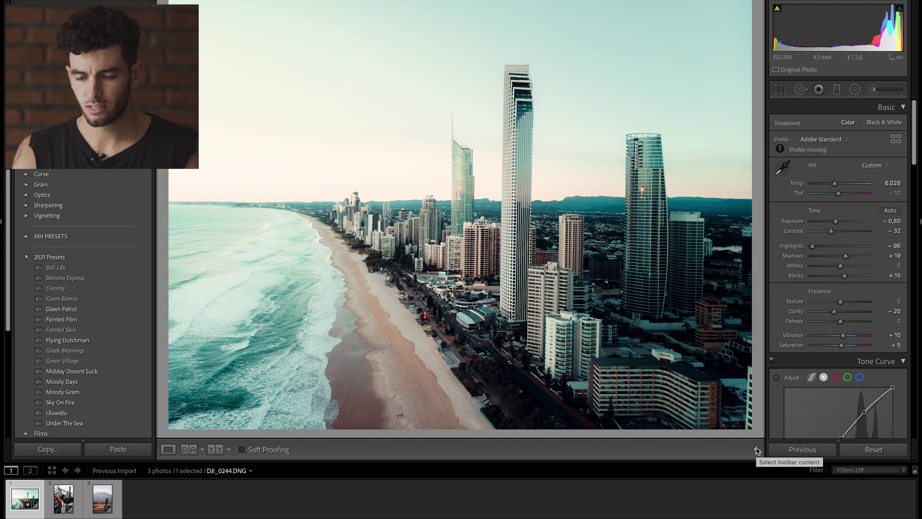
{"action": "key", "text": "backslash"}
{"action": "key", "text": "backslash"}
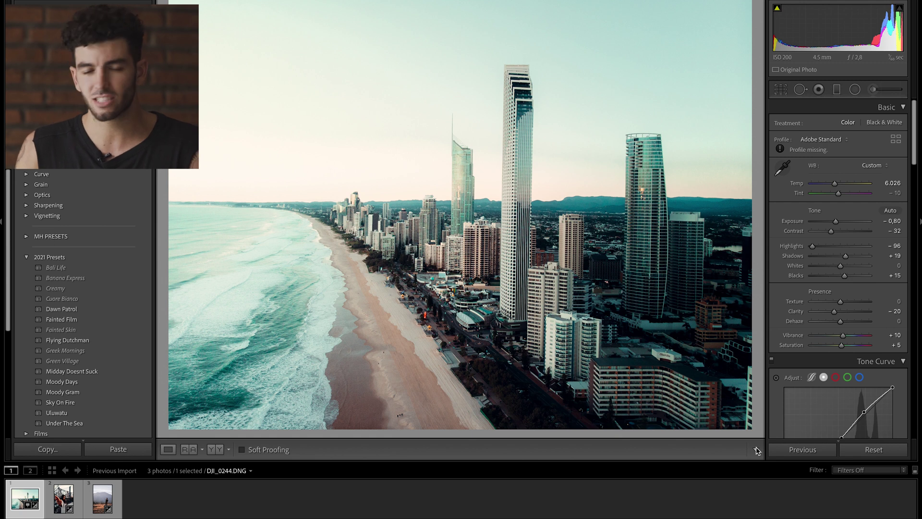
Add a diagonal graduated filter from the upper-right corner of the portrait LUC05745.ARW with highlights 81 and shadows 25.
{"action": "key", "text": "Right"}
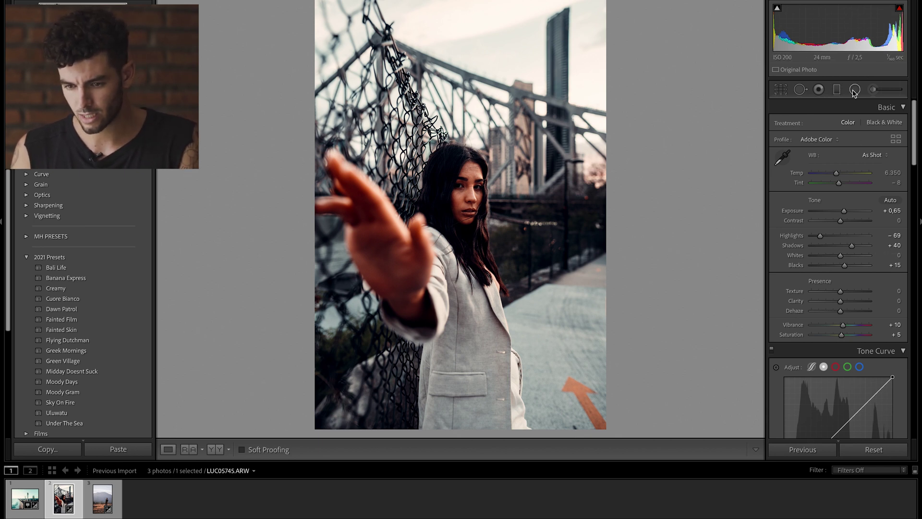
{"action": "left_click", "coordinate": [837, 90]}
{"action": "left_click_drag", "start_coordinate": [563, 58], "coordinate": [418, 172]}
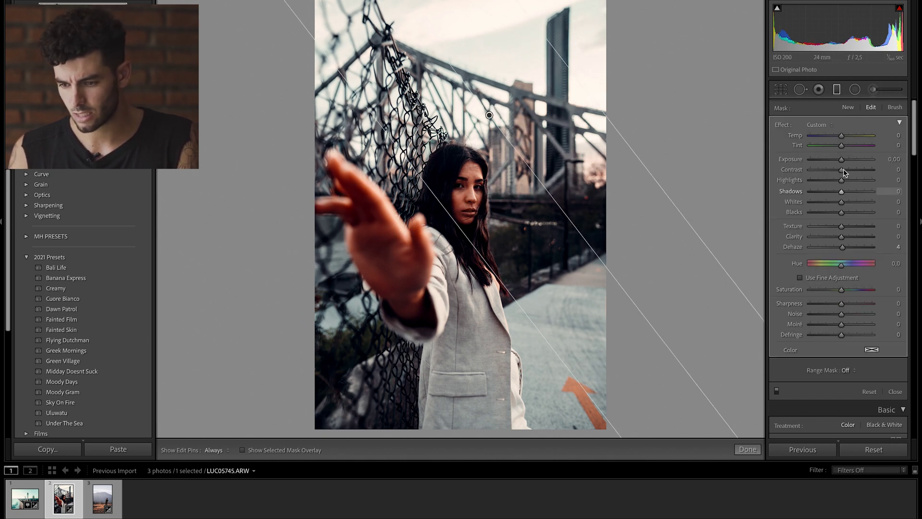
{"action": "left_click_drag", "start_coordinate": [841, 180], "coordinate": [869, 184]}
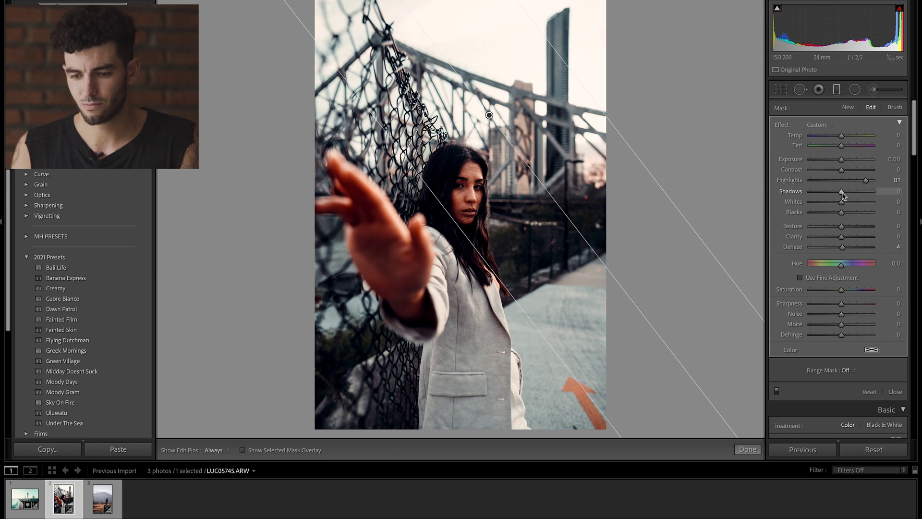
{"action": "left_click_drag", "start_coordinate": [843, 196], "coordinate": [850, 196]}
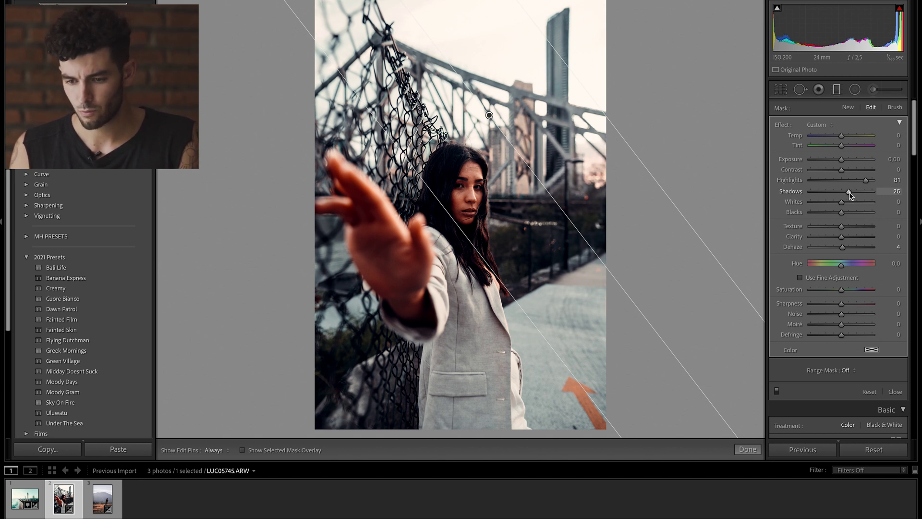
Draw an inverted radial filter around the woman's head with feather 100 and centre it slightly higher over her face.
{"action": "left_click", "coordinate": [855, 89]}
{"action": "left_click_drag", "start_coordinate": [459, 209], "coordinate": [505, 272]}
{"action": "left_click", "coordinate": [810, 374]}
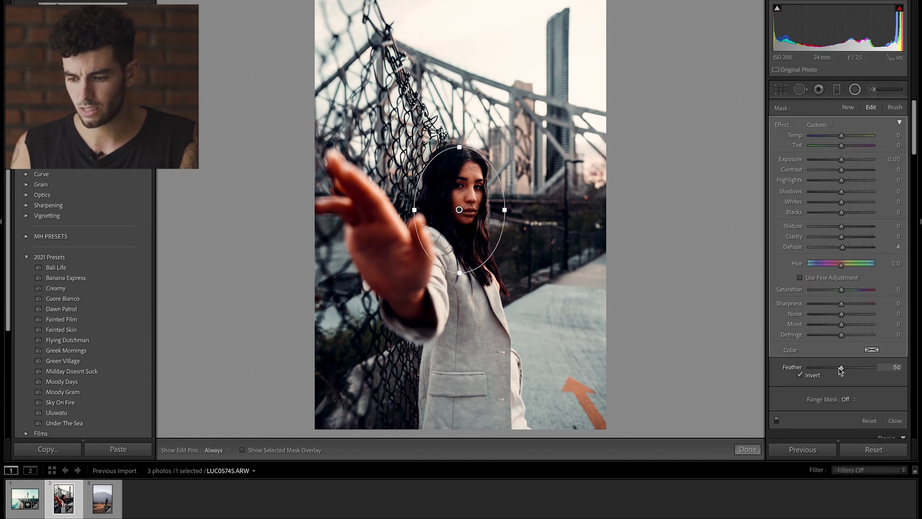
{"action": "left_click_drag", "start_coordinate": [841, 367], "coordinate": [873, 367]}
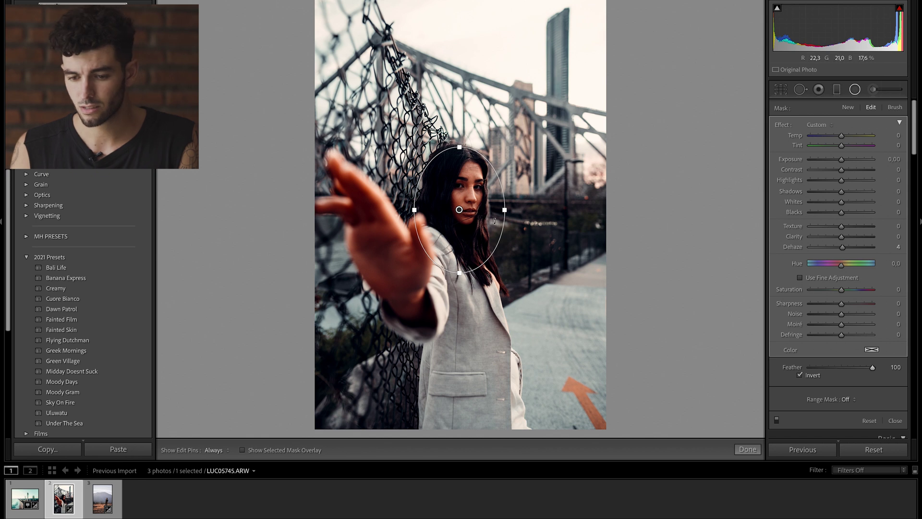
{"action": "left_click_drag", "start_coordinate": [460, 210], "coordinate": [459, 195]}
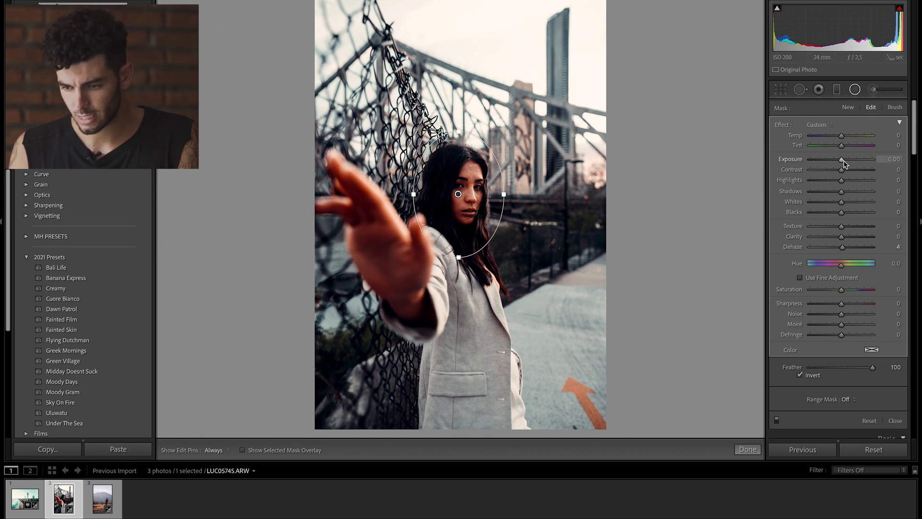
Widen the face radial filter and set its exposure to 0.29, texture to 25, clarity to 13 and contrast to 21.
{"action": "left_click_drag", "start_coordinate": [842, 159], "coordinate": [848, 164]}
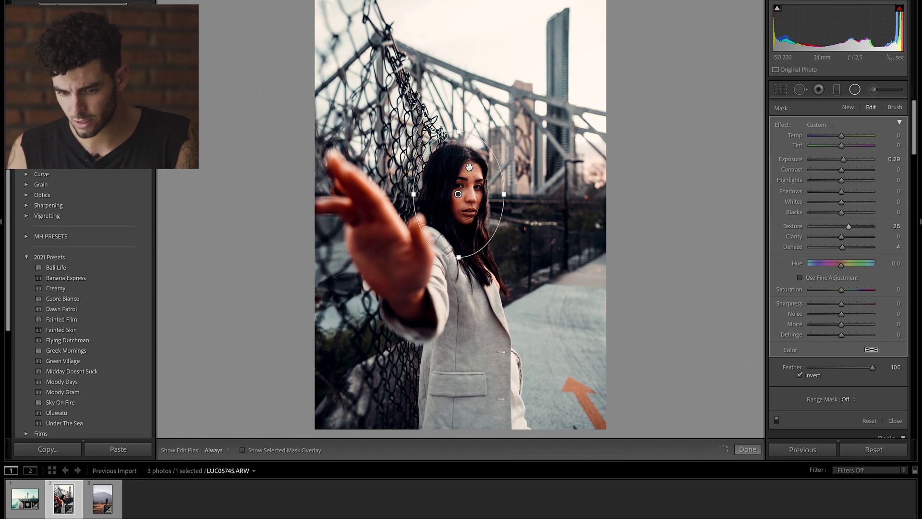
{"action": "left_click_drag", "start_coordinate": [504, 195], "coordinate": [515, 194]}
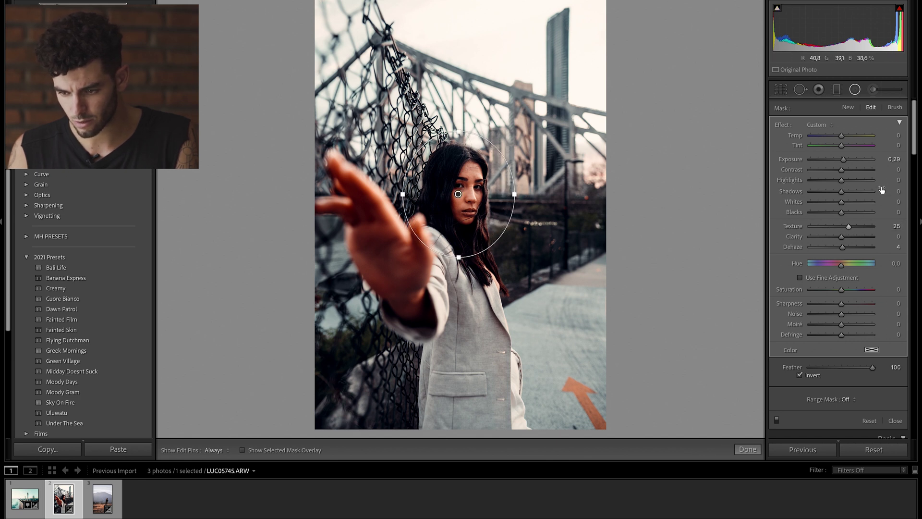
{"action": "key", "text": "ctrl+equal"}
{"action": "key", "text": "ctrl+equal"}
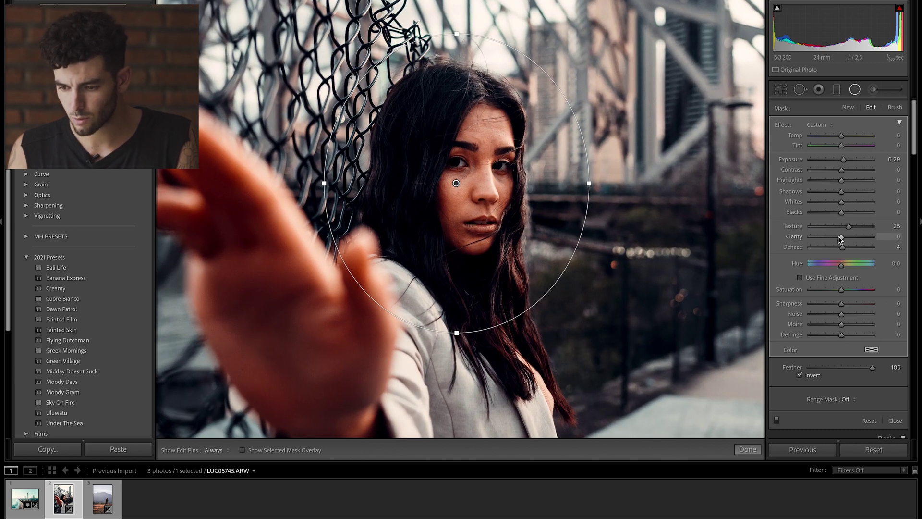
{"action": "left_click_drag", "start_coordinate": [841, 236], "coordinate": [845, 237]}
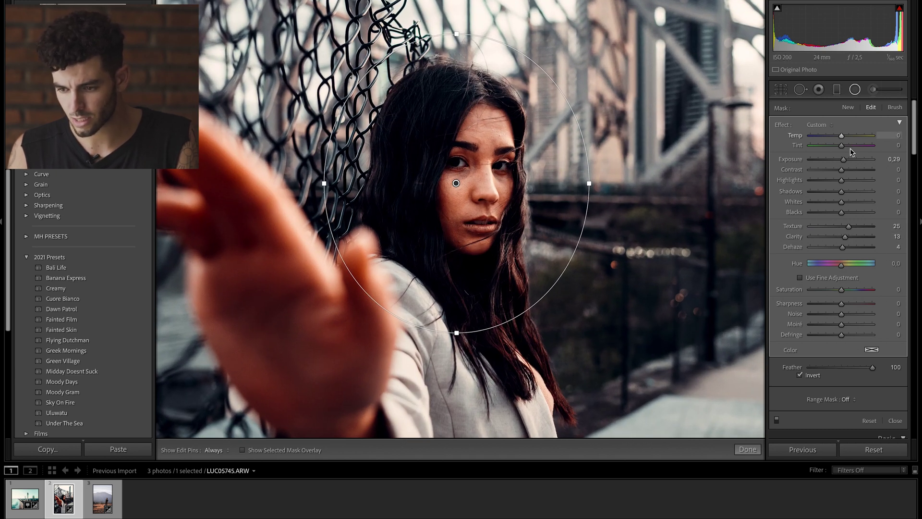
{"action": "left_click_drag", "start_coordinate": [841, 175], "coordinate": [843, 172]}
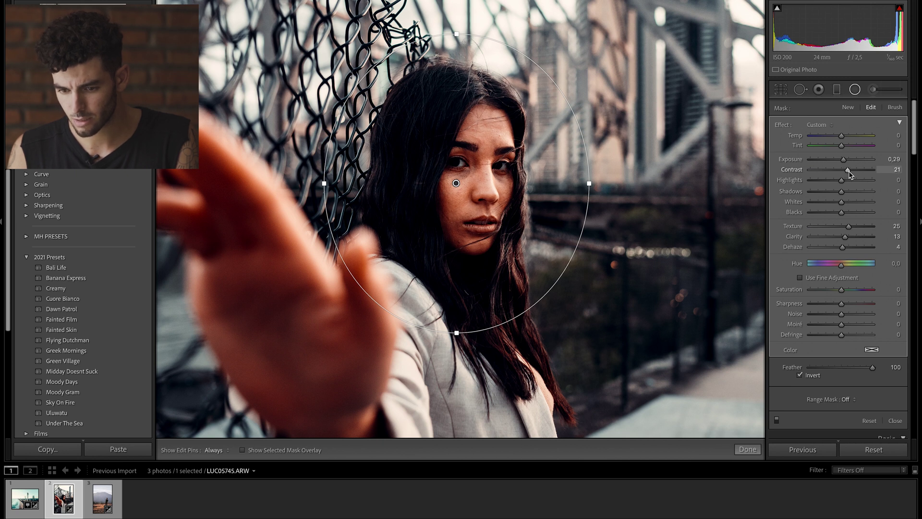
Compare the portrait without and with the face radial filter by deleting it and undoing the deletion twice.
{"action": "key", "text": "Delete"}
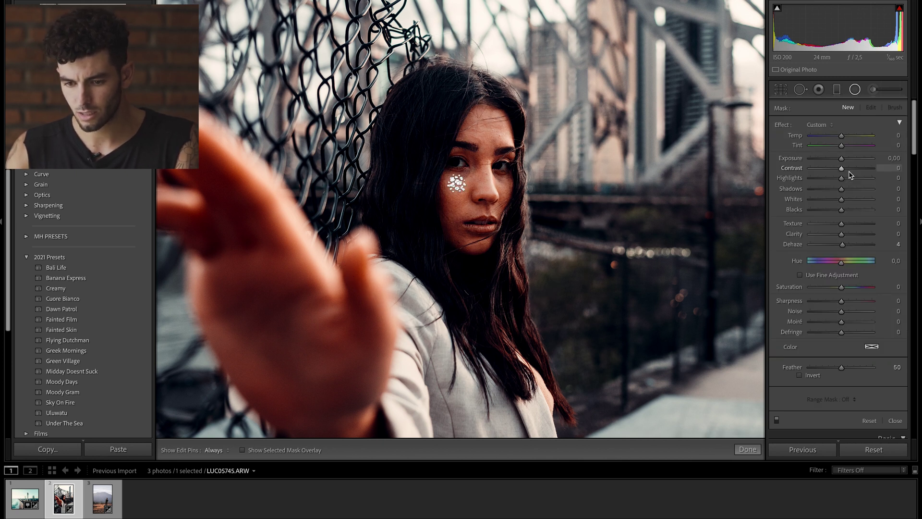
{"action": "key", "text": "ctrl+z"}
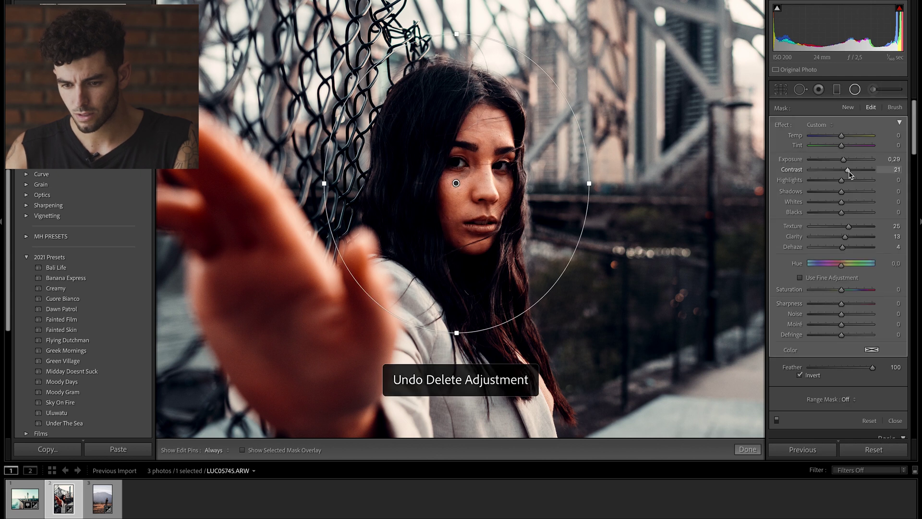
{"action": "key", "text": "Delete"}
{"action": "key", "text": "ctrl+z"}
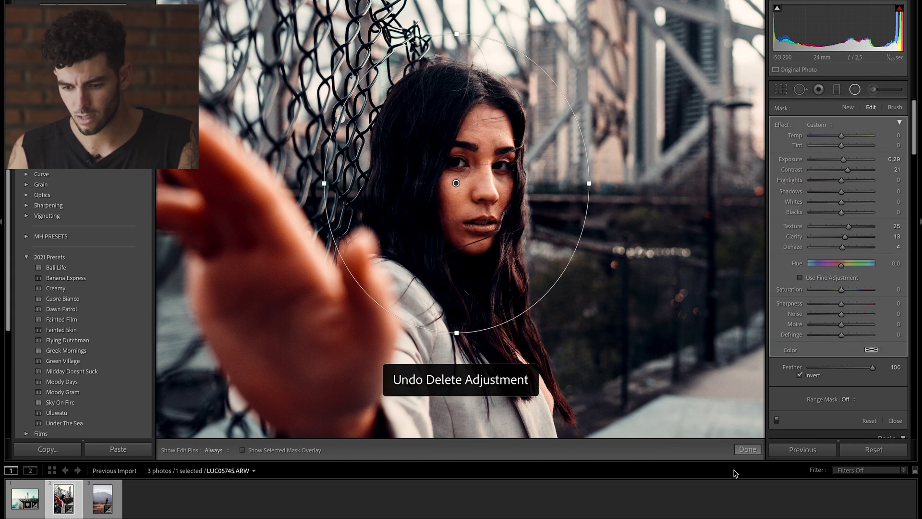
{"action": "left_click", "coordinate": [747, 449]}
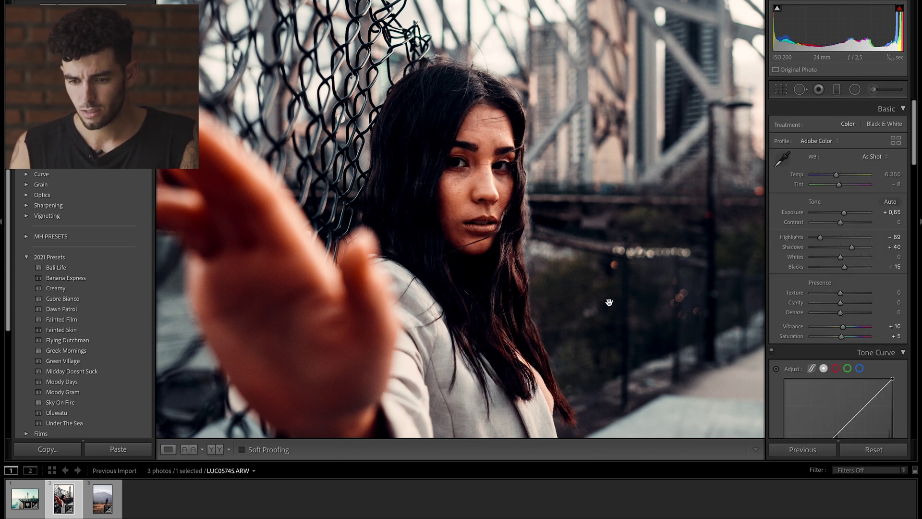
Draw a small inverted radial filter over the eye at the left of the woman's face and set its exposure to 0.49.
{"action": "left_click", "coordinate": [464, 163]}
{"action": "left_click_drag", "start_coordinate": [509, 97], "coordinate": [509, 233]}
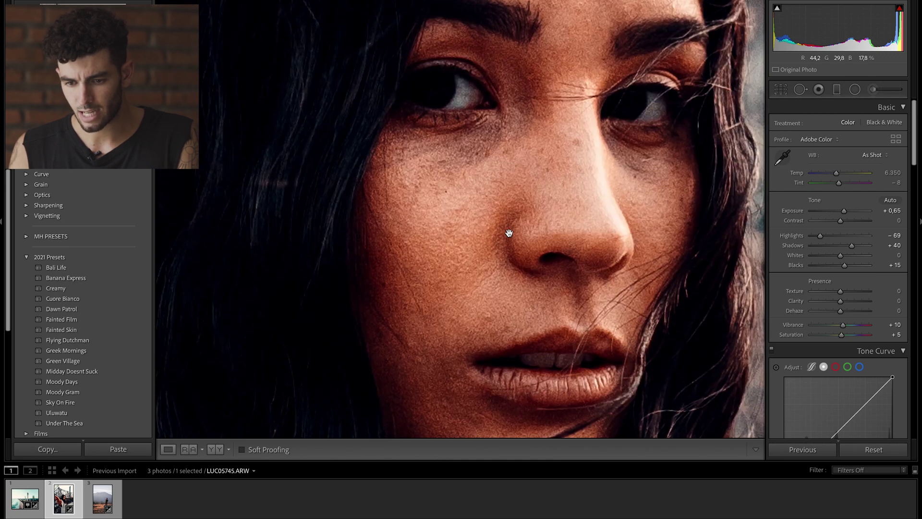
{"action": "left_click", "coordinate": [459, 96]}
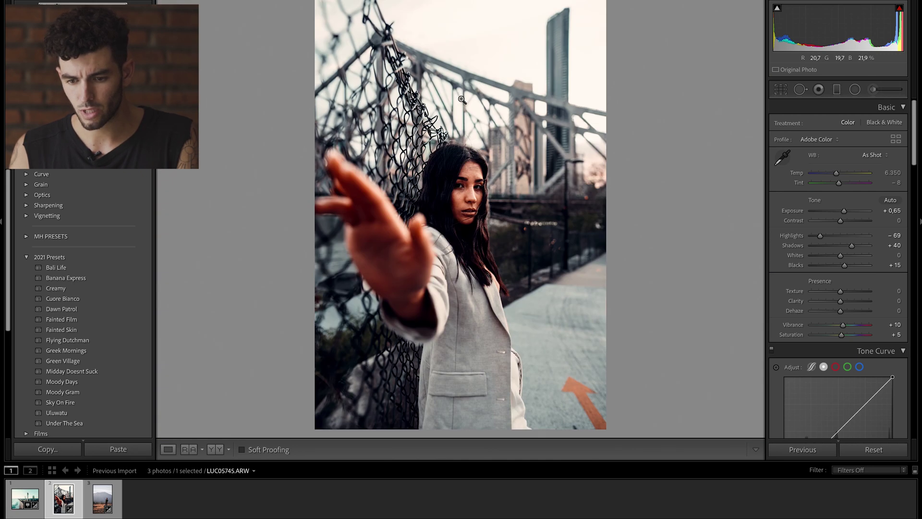
{"action": "left_click", "coordinate": [461, 192]}
{"action": "key", "text": "shift+m"}
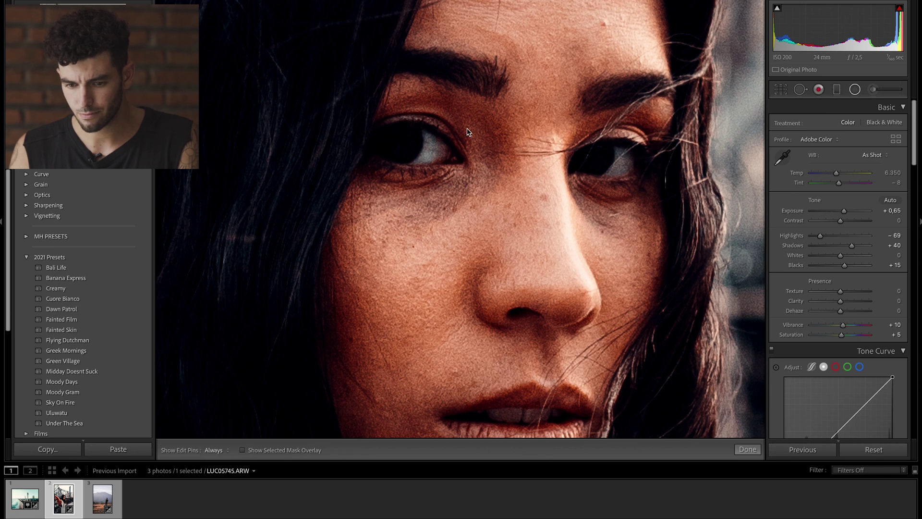
{"action": "mouse_move", "coordinate": [436, 160]}
{"action": "left_mouse_down"}
{"action": "mouse_move", "coordinate": [447, 173]}
{"action": "mouse_move", "coordinate": [438, 147]}
{"action": "left_mouse_up"}
{"action": "left_click", "coordinate": [812, 377]}
{"action": "left_click_drag", "start_coordinate": [845, 160], "coordinate": [848, 158]}
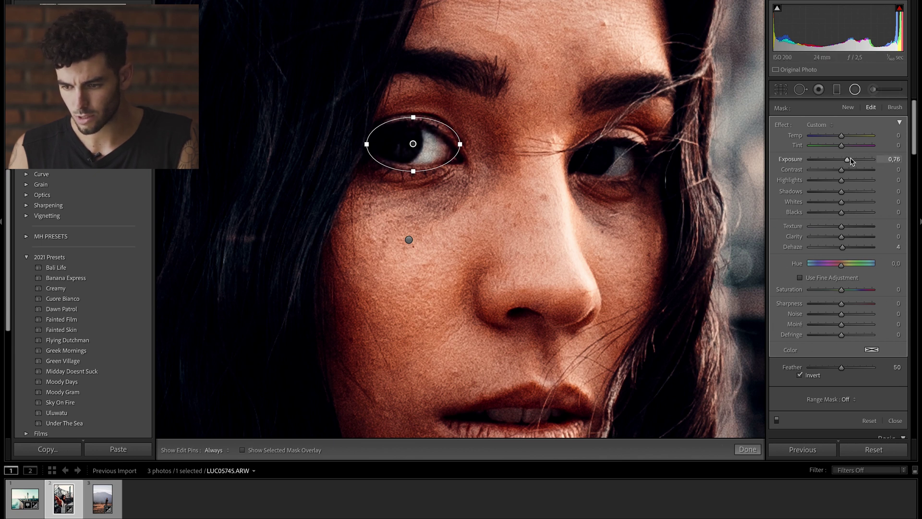
{"action": "left_click_drag", "start_coordinate": [850, 160], "coordinate": [848, 161]}
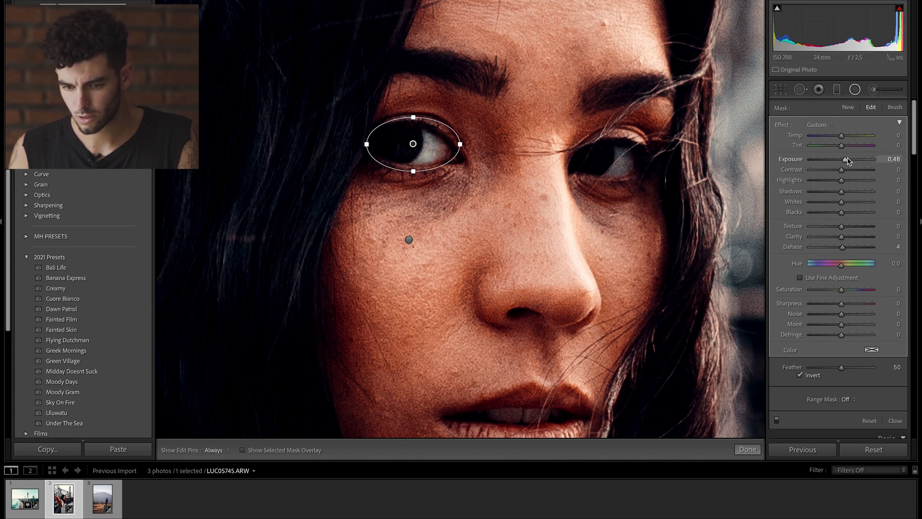
Duplicate the eye radial filter and place the copy over the woman's other eye.
{"action": "right_click", "coordinate": [413, 145]}
{"action": "left_click", "coordinate": [425, 148]}
{"action": "left_click_drag", "start_coordinate": [413, 144], "coordinate": [611, 156]}
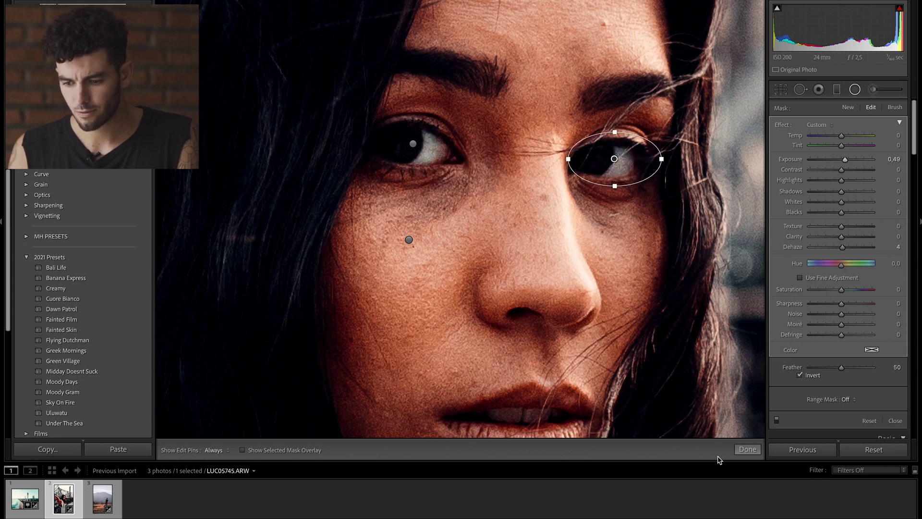
Add a diagonal graduated filter across the portrait's lower-left corner, reaching the woman, with exposure -1.00 and shadows -16.
{"action": "left_click", "coordinate": [748, 449]}
{"action": "left_click", "coordinate": [537, 236]}
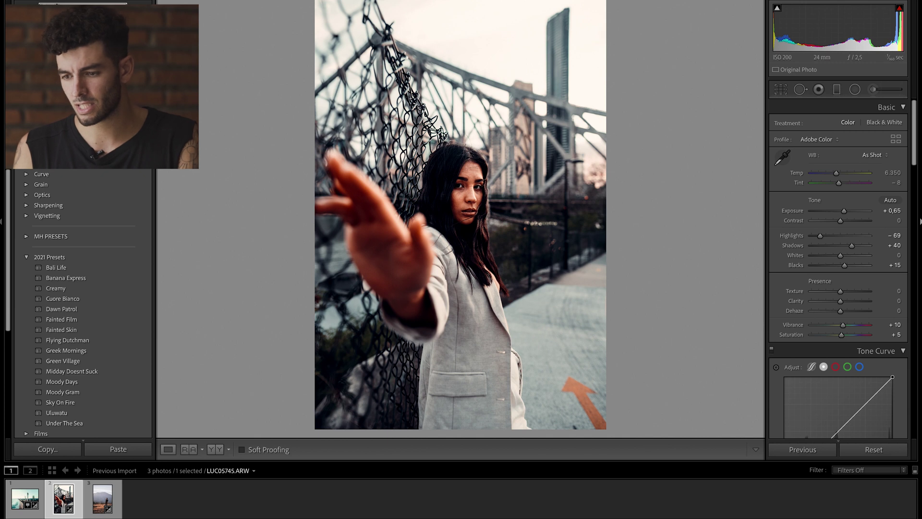
{"action": "left_click", "coordinate": [837, 89]}
{"action": "left_click_drag", "start_coordinate": [397, 347], "coordinate": [487, 293]}
{"action": "left_click_drag", "start_coordinate": [841, 158], "coordinate": [834, 160]}
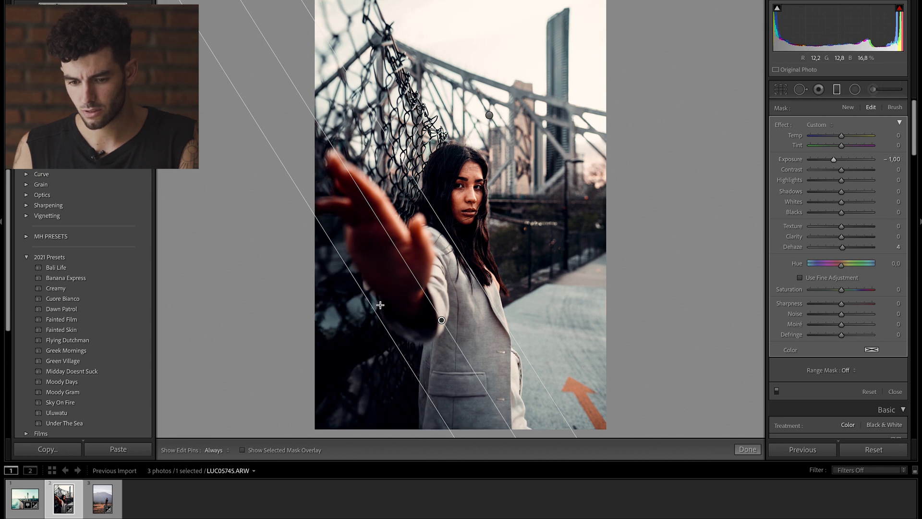
{"action": "left_click_drag", "start_coordinate": [367, 312], "coordinate": [352, 320]}
{"action": "left_click_drag", "start_coordinate": [841, 192], "coordinate": [836, 193]}
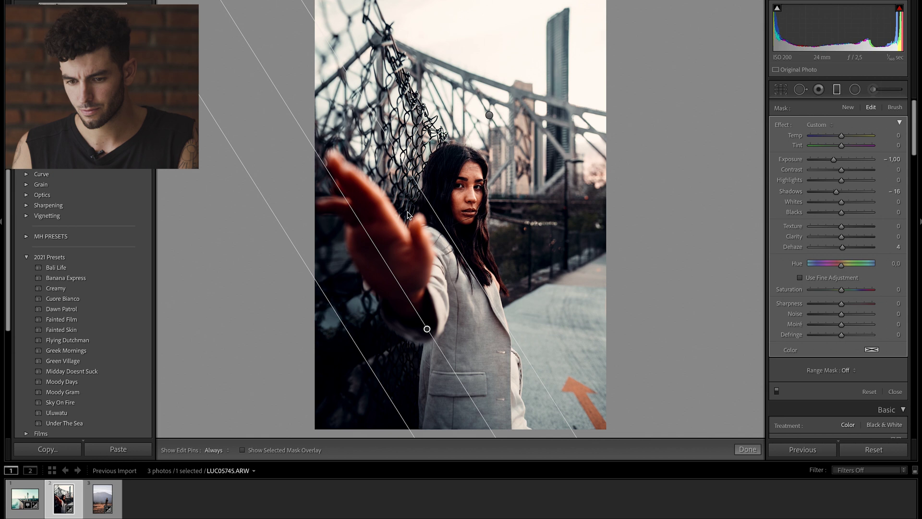
{"action": "left_click_drag", "start_coordinate": [435, 204], "coordinate": [448, 195]}
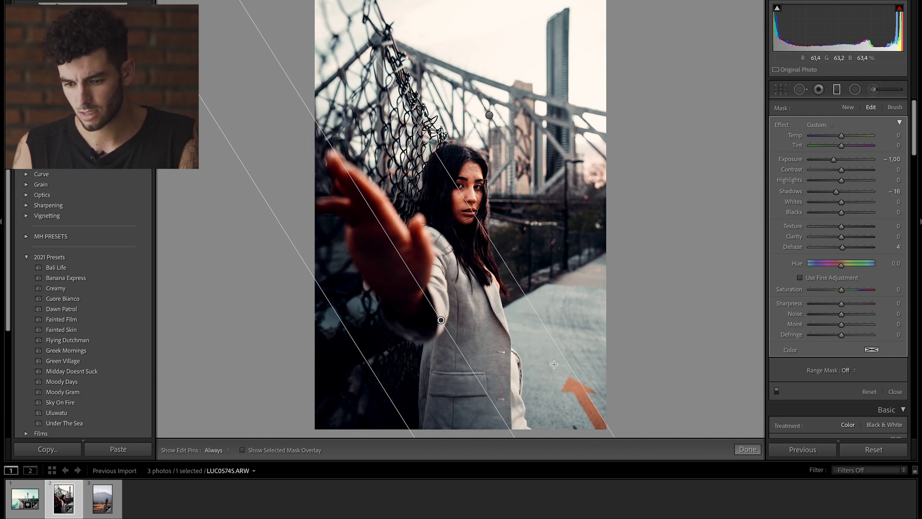
Place a large inverted radial filter over the pavement at the portrait's right edge, with feather 100 and exposure -1.25.
{"action": "key", "text": "shift+m"}
{"action": "left_click_drag", "start_coordinate": [562, 307], "coordinate": [686, 454]}
{"action": "left_click_drag", "start_coordinate": [599, 280], "coordinate": [644, 323]}
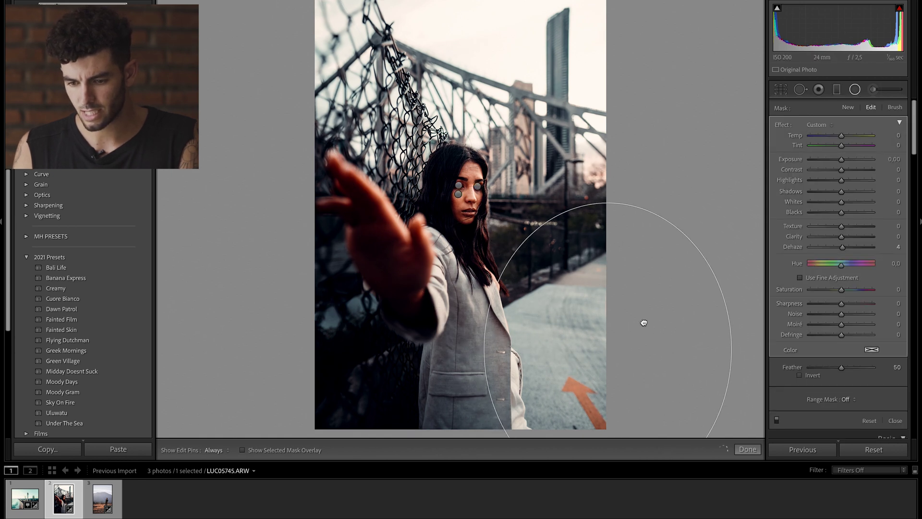
{"action": "left_click_drag", "start_coordinate": [842, 159], "coordinate": [836, 163]}
{"action": "left_click_drag", "start_coordinate": [842, 367], "coordinate": [874, 368]}
{"action": "left_click_drag", "start_coordinate": [481, 349], "coordinate": [474, 349]}
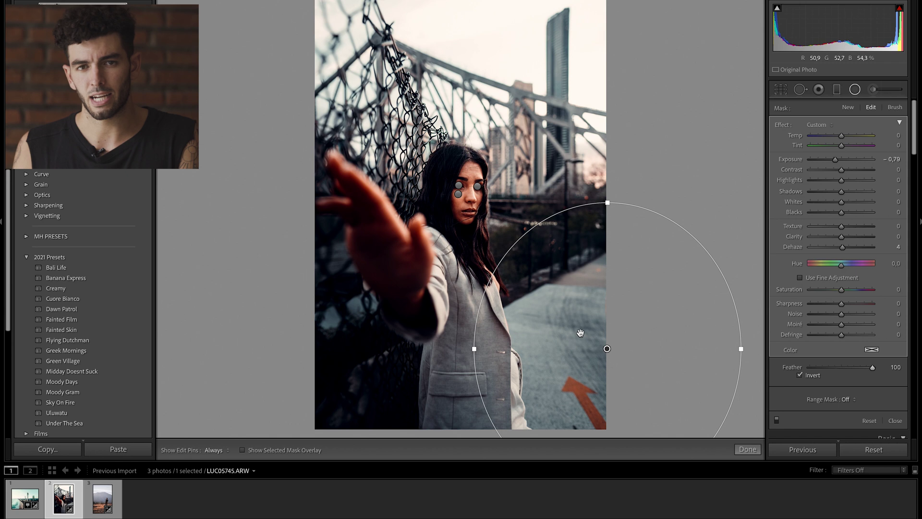
{"action": "left_click_drag", "start_coordinate": [835, 160], "coordinate": [831, 160]}
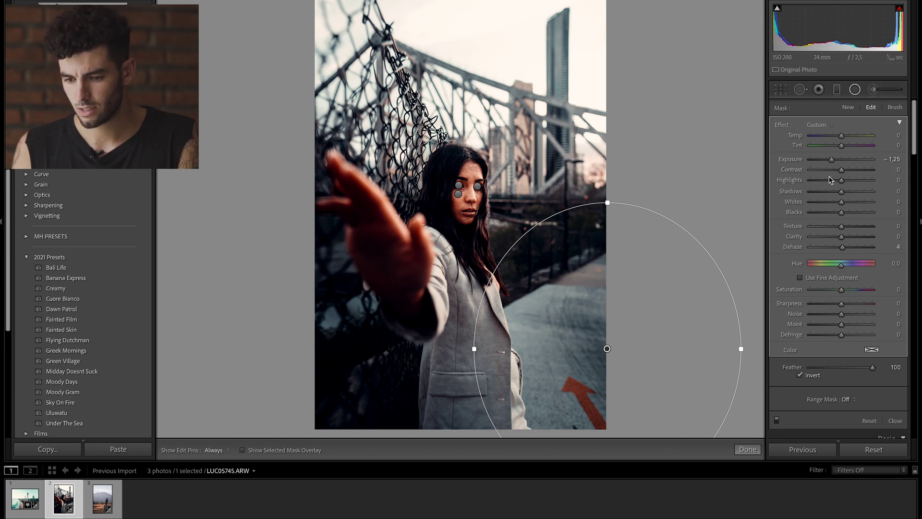
{"action": "left_click", "coordinate": [750, 449]}
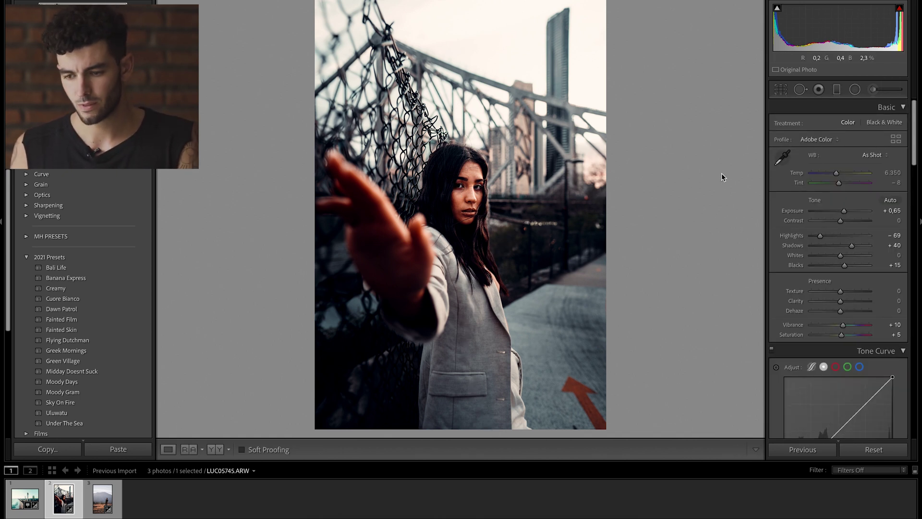
Draw a large oval radial filter around the woman, set its exposure to -0.11 and duplicate it in place.
{"action": "left_click", "coordinate": [856, 89]}
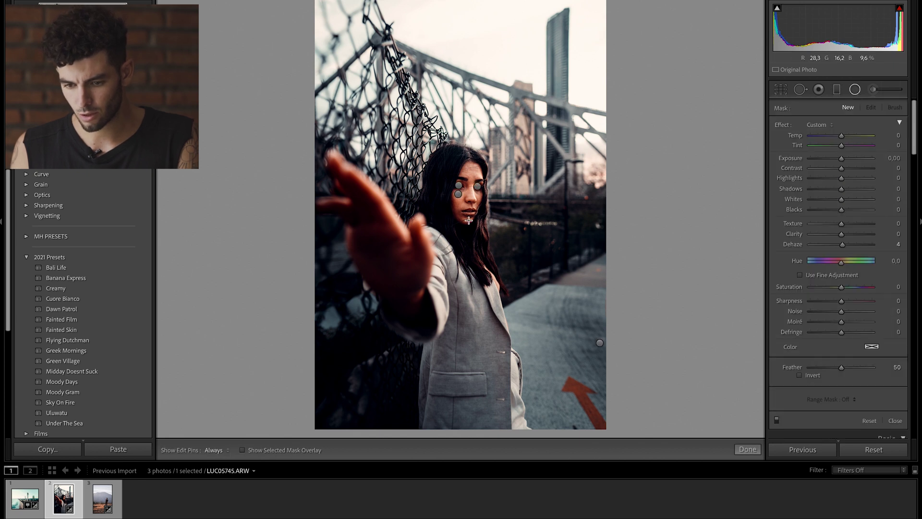
{"action": "left_click_drag", "start_coordinate": [531, 303], "coordinate": [575, 392]}
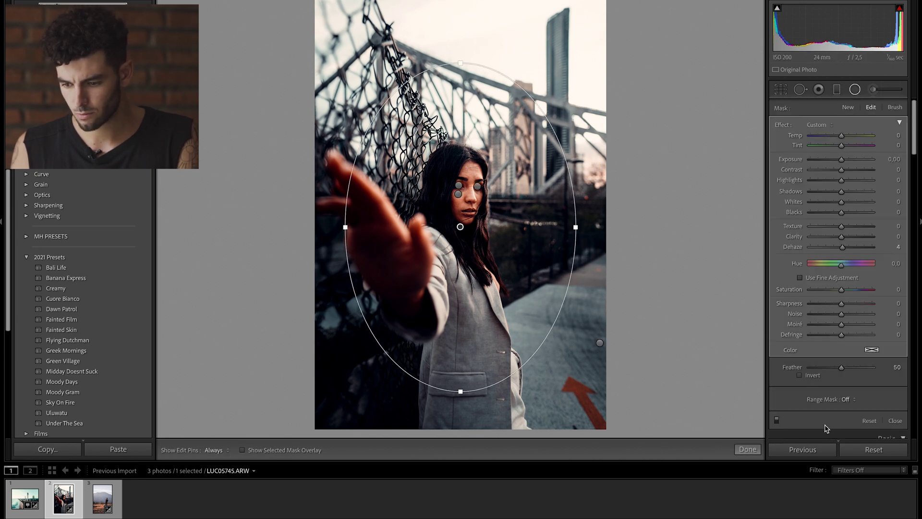
{"action": "left_click_drag", "start_coordinate": [842, 159], "coordinate": [840, 161]}
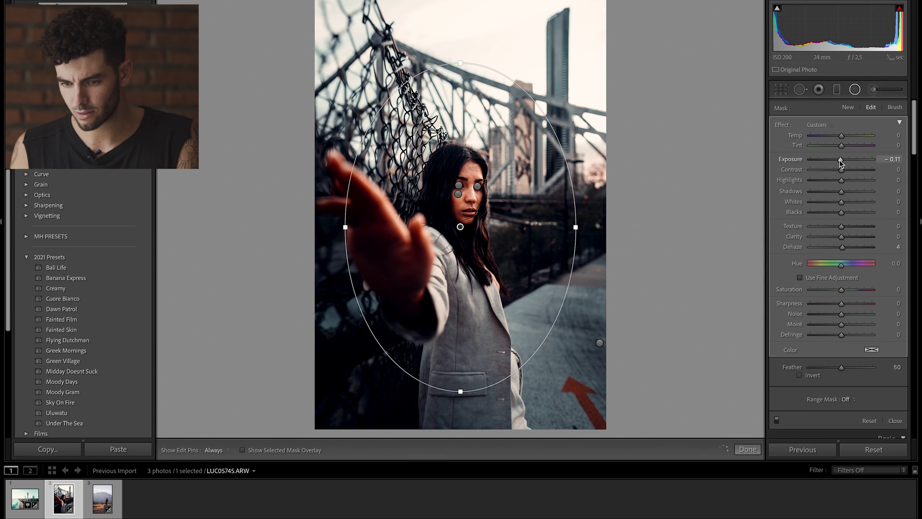
{"action": "right_click", "coordinate": [460, 224]}
{"action": "left_click", "coordinate": [476, 229]}
Invert the duplicated radial filter around the woman and set its feather to 100 and exposure to 0.34.
{"action": "left_click", "coordinate": [817, 378]}
{"action": "left_click_drag", "start_coordinate": [841, 160], "coordinate": [845, 165]}
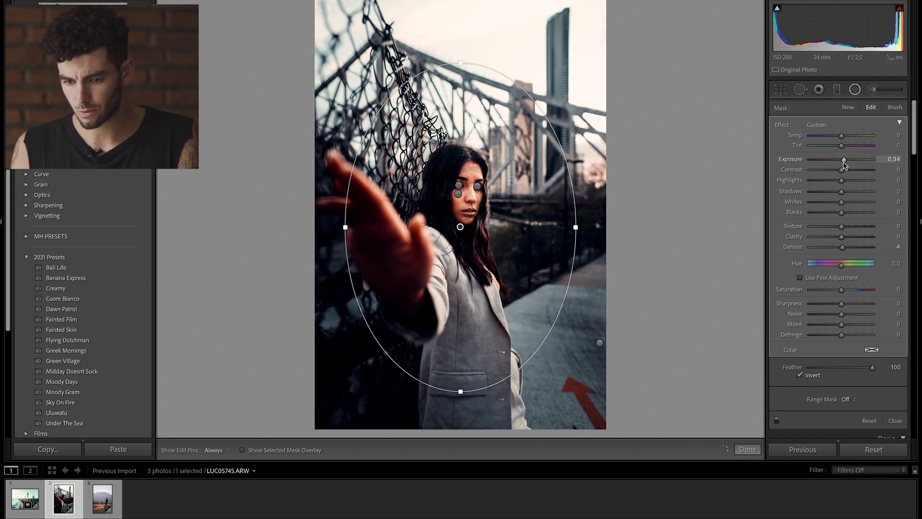
{"action": "left_click", "coordinate": [748, 449]}
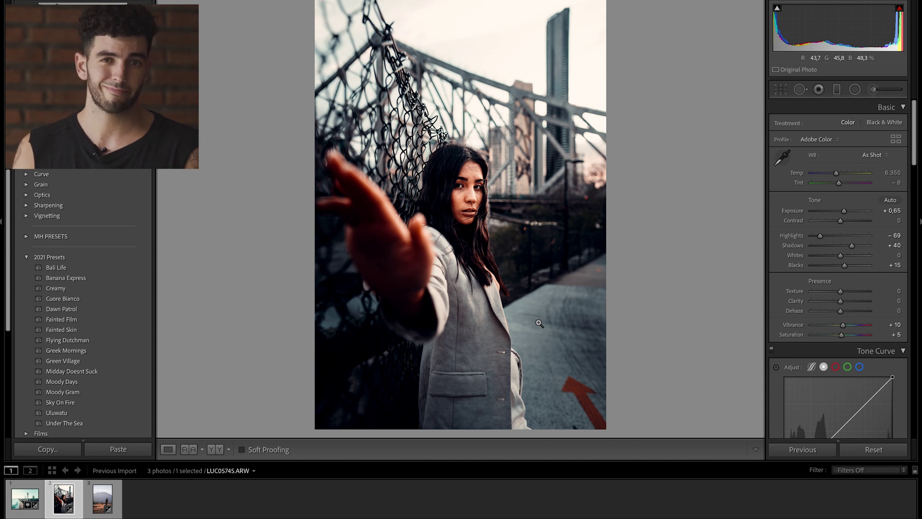
On the mountain photo, draw a radial filter around the standing man, set its exposure to -0.51 and duplicate it.
{"action": "key", "text": "Right"}
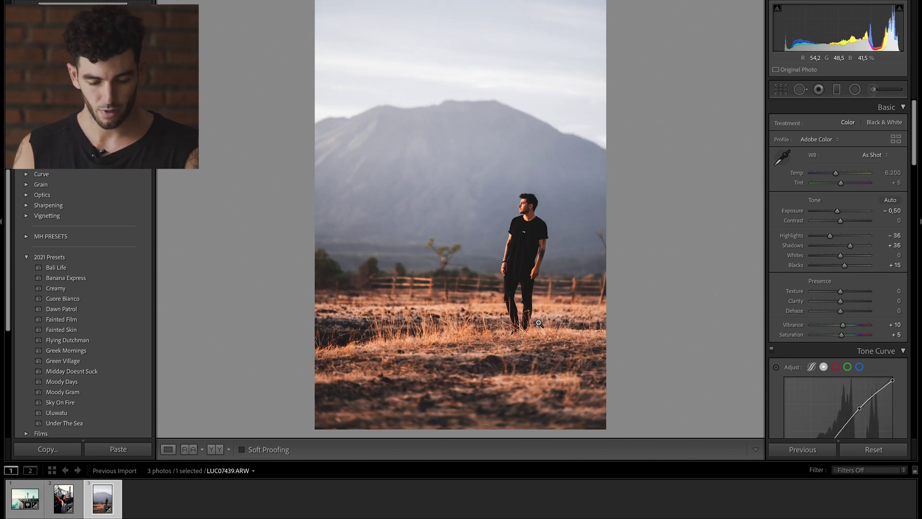
{"action": "left_click", "coordinate": [855, 90]}
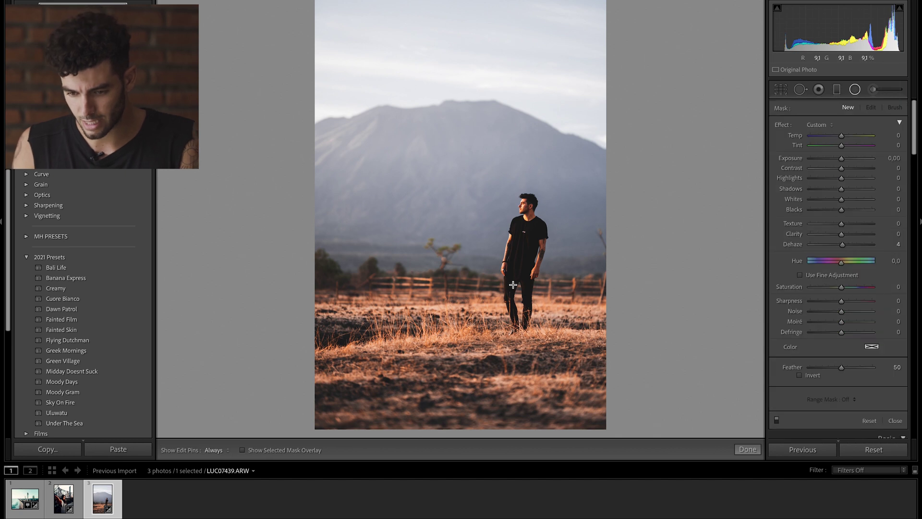
{"action": "left_click", "coordinate": [513, 284]}
{"action": "left_click_drag", "start_coordinate": [513, 284], "coordinate": [522, 255]}
{"action": "left_click_drag", "start_coordinate": [844, 158], "coordinate": [838, 160]}
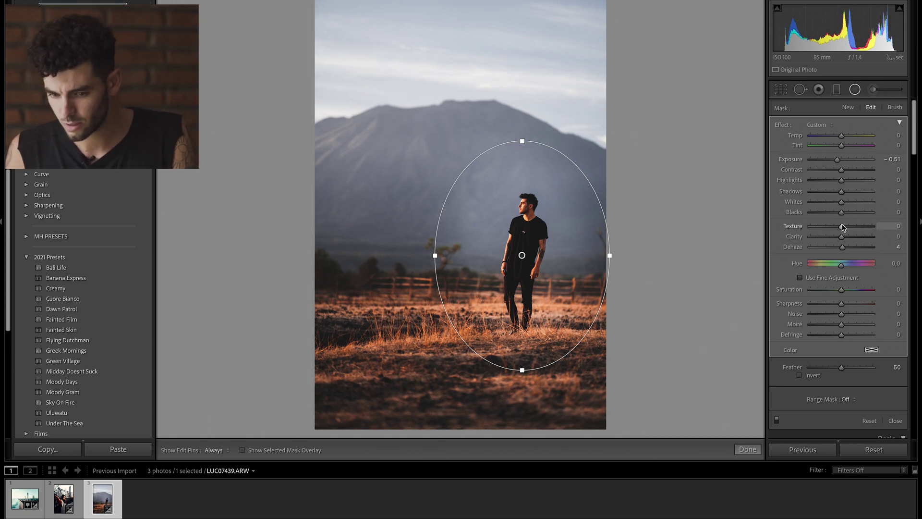
{"action": "right_click", "coordinate": [522, 256]}
{"action": "left_click", "coordinate": [529, 267]}
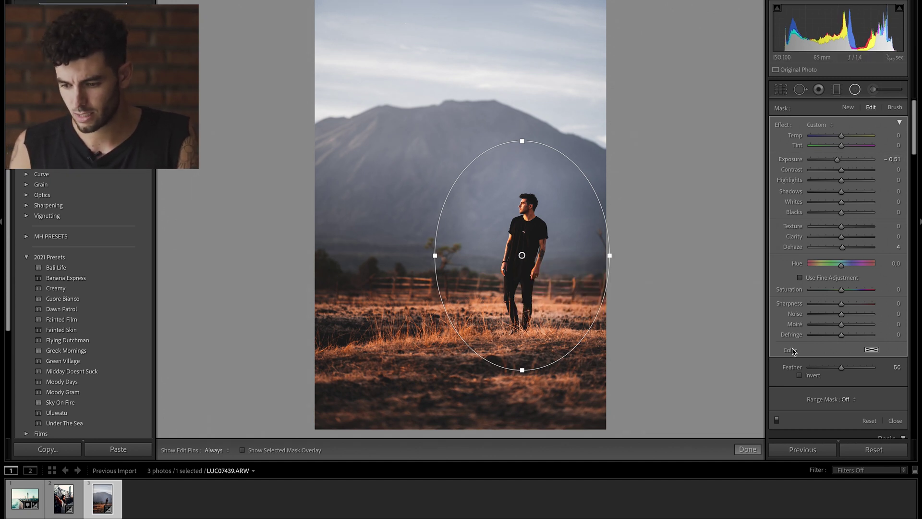
Invert the duplicated radial filter around the man and set its exposure to 0.42 and feather to 100.
{"action": "left_click", "coordinate": [800, 376]}
{"action": "left_click_drag", "start_coordinate": [837, 159], "coordinate": [844, 159]}
{"action": "left_click_drag", "start_coordinate": [858, 368], "coordinate": [873, 367]}
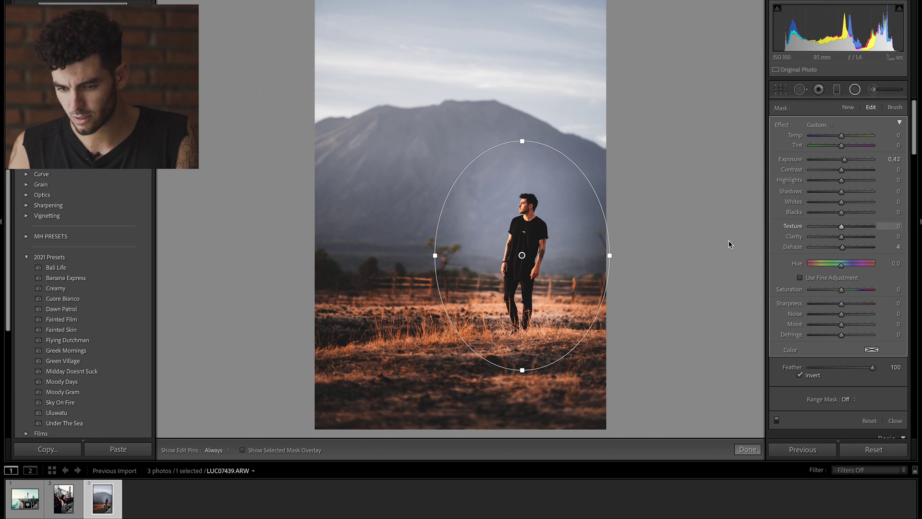
Select the original darkening radial filter beside its copy, set its feather to 100 and enlarge its ellipse around the man.
{"action": "key", "text": "ctrl+z"}
{"action": "key", "text": "ctrl+z"}
{"action": "key", "text": "ctrl+z"}
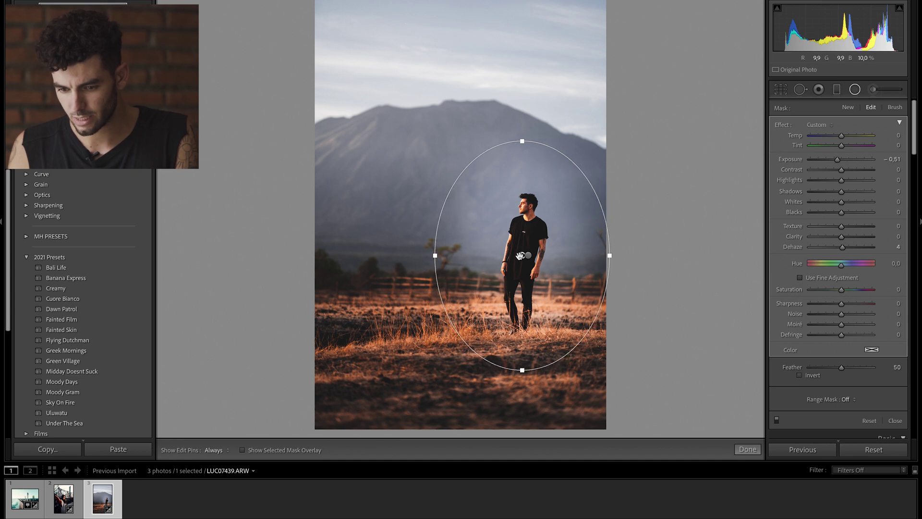
{"action": "left_click_drag", "start_coordinate": [841, 369], "coordinate": [875, 368]}
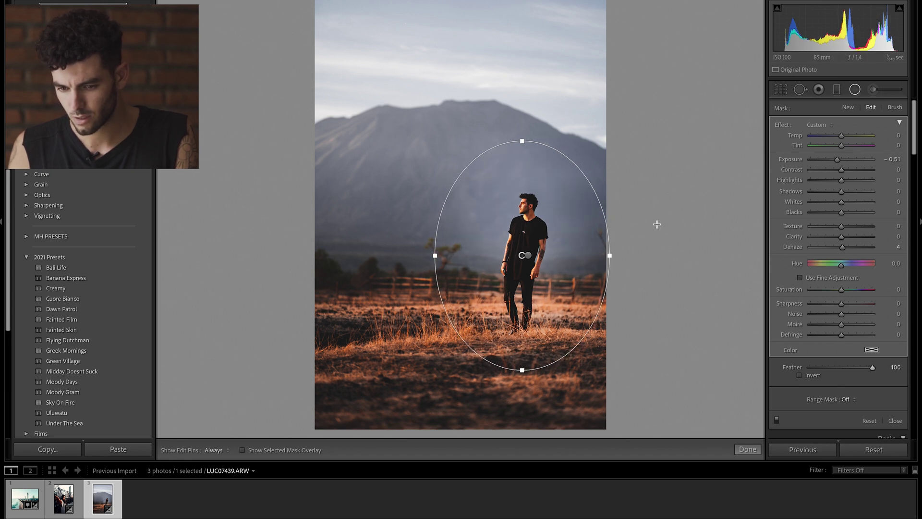
{"action": "left_click_drag", "start_coordinate": [608, 254], "coordinate": [619, 242]}
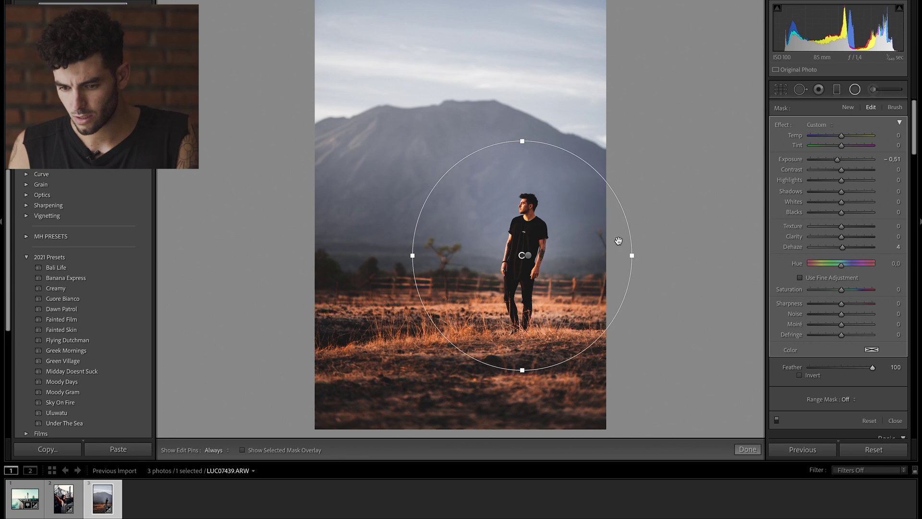
{"action": "left_click_drag", "start_coordinate": [521, 140], "coordinate": [520, 127]}
Raise the exposure of the inverted radial filter around the man slightly and enlarge its ellipse in width and height.
{"action": "left_click", "coordinate": [529, 255]}
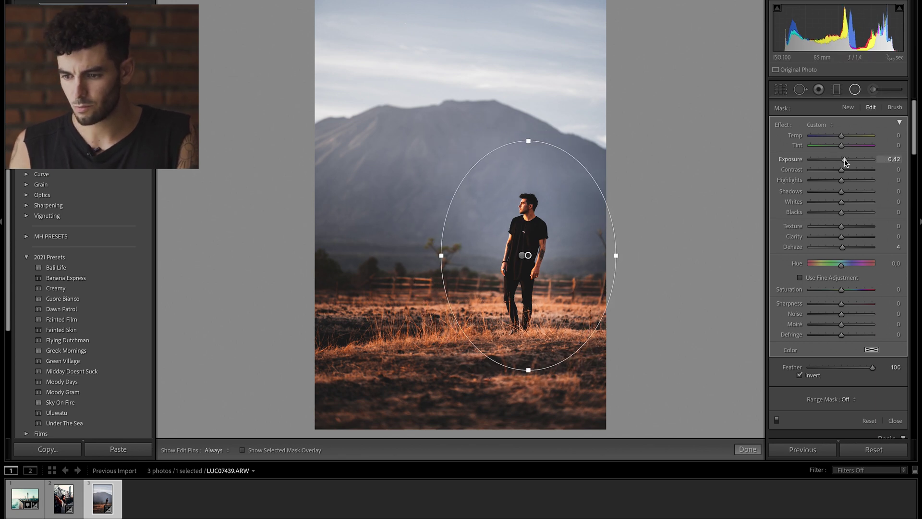
{"action": "left_click_drag", "start_coordinate": [844, 159], "coordinate": [846, 162]}
{"action": "left_click_drag", "start_coordinate": [441, 256], "coordinate": [415, 256]}
{"action": "left_click_drag", "start_coordinate": [529, 141], "coordinate": [529, 123]}
{"action": "left_click", "coordinate": [748, 449]}
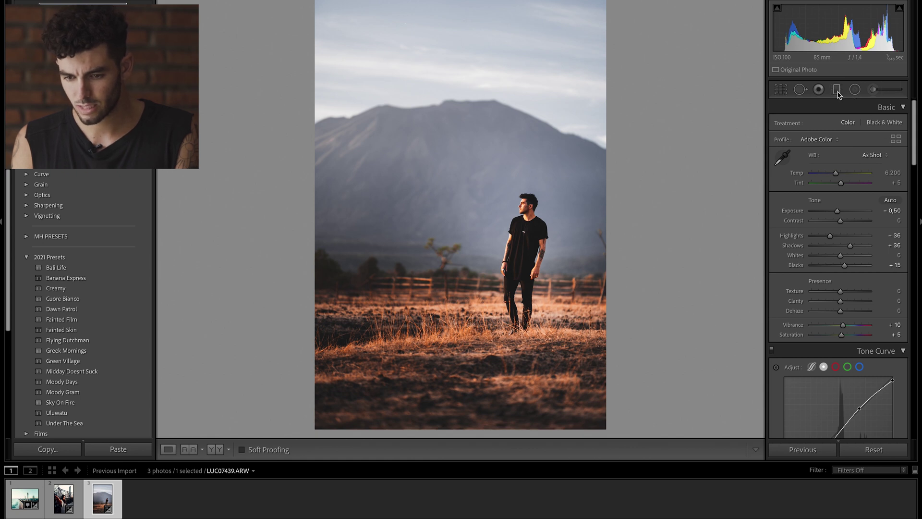
Add a slightly tilted graduated filter over the sky and mountaintop with temperature 33 and tint 10, and widen its transition.
{"action": "key", "text": "m"}
{"action": "left_click_drag", "start_coordinate": [567, 77], "coordinate": [573, 179]}
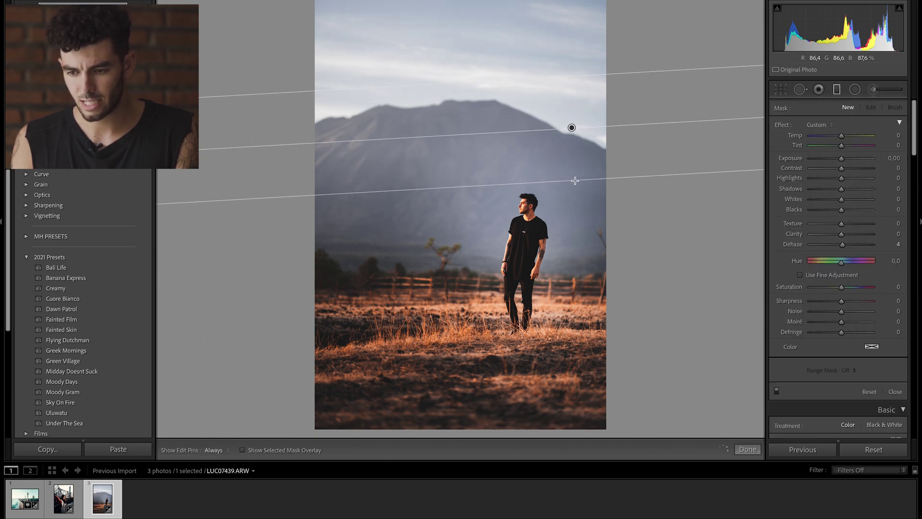
{"action": "mouse_move", "coordinate": [841, 136]}
{"action": "left_mouse_down"}
{"action": "mouse_move", "coordinate": [854, 138]}
{"action": "mouse_move", "coordinate": [847, 151]}
{"action": "left_mouse_up"}
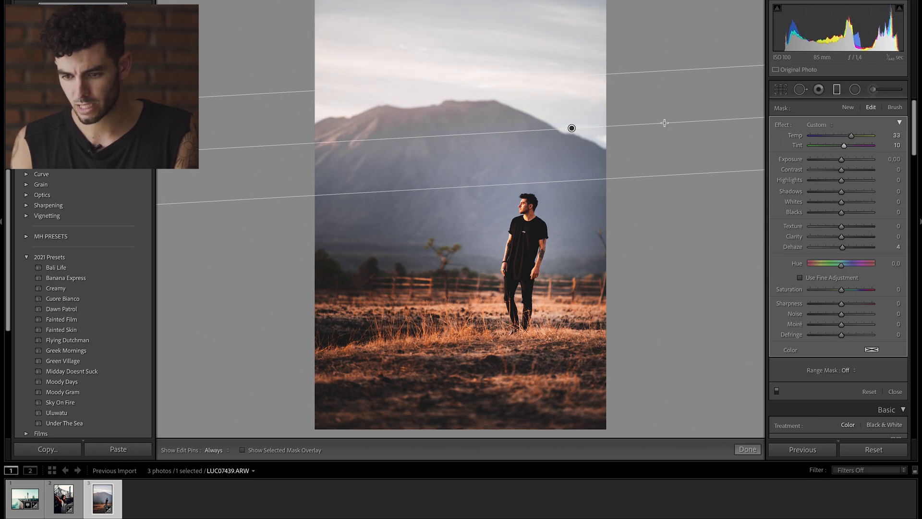
{"action": "left_click_drag", "start_coordinate": [638, 127], "coordinate": [639, 119]}
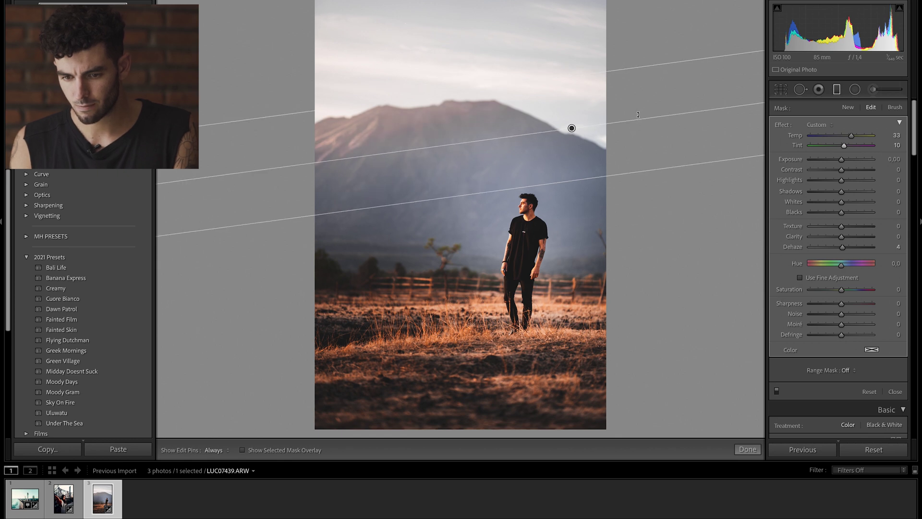
{"action": "left_click_drag", "start_coordinate": [603, 68], "coordinate": [601, 62]}
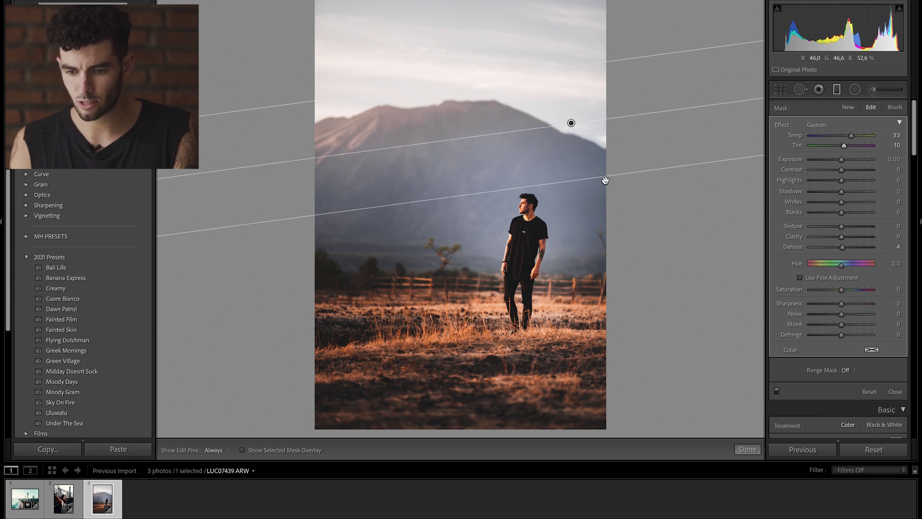
{"action": "left_click_drag", "start_coordinate": [604, 178], "coordinate": [605, 185]}
{"action": "left_click", "coordinate": [746, 449]}
Draw a very large inverted radial filter centred on the mountain photo's left edge, with feather 100 and exposure 0.49.
{"action": "left_click", "coordinate": [854, 93]}
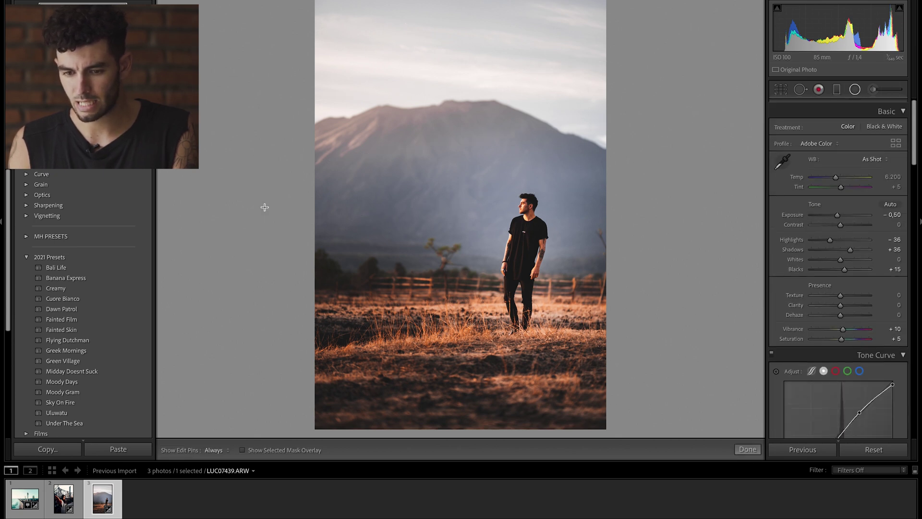
{"action": "left_click_drag", "start_coordinate": [317, 210], "coordinate": [562, 424]}
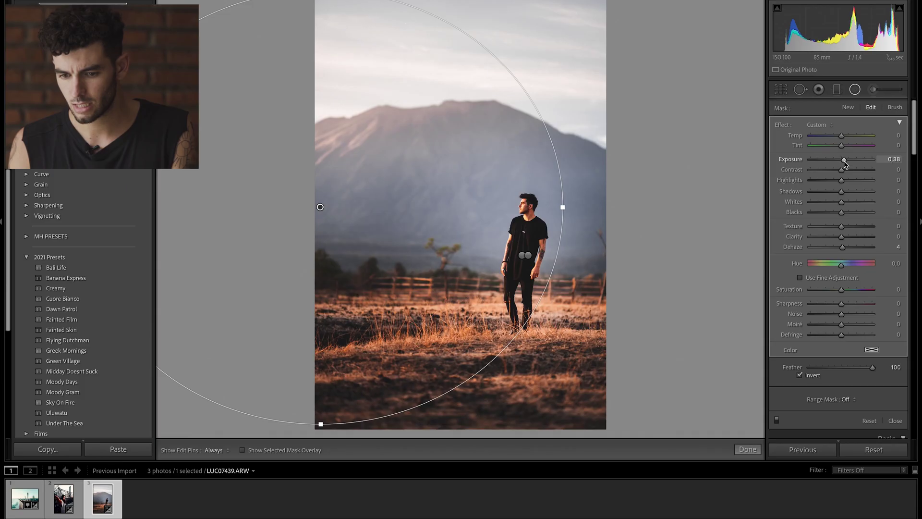
{"action": "left_click_drag", "start_coordinate": [842, 163], "coordinate": [845, 164]}
{"action": "left_click_drag", "start_coordinate": [563, 221], "coordinate": [592, 218]}
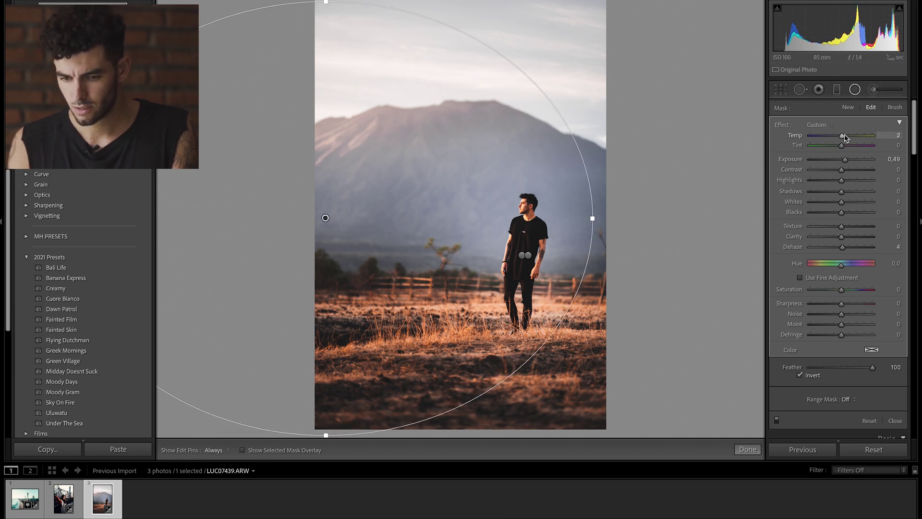
Set the left-edge radial filter's temperature to 5, whites to 50 and exposure to 0.50.
{"action": "left_click_drag", "start_coordinate": [846, 137], "coordinate": [846, 138]}
{"action": "left_click", "coordinate": [857, 202]}
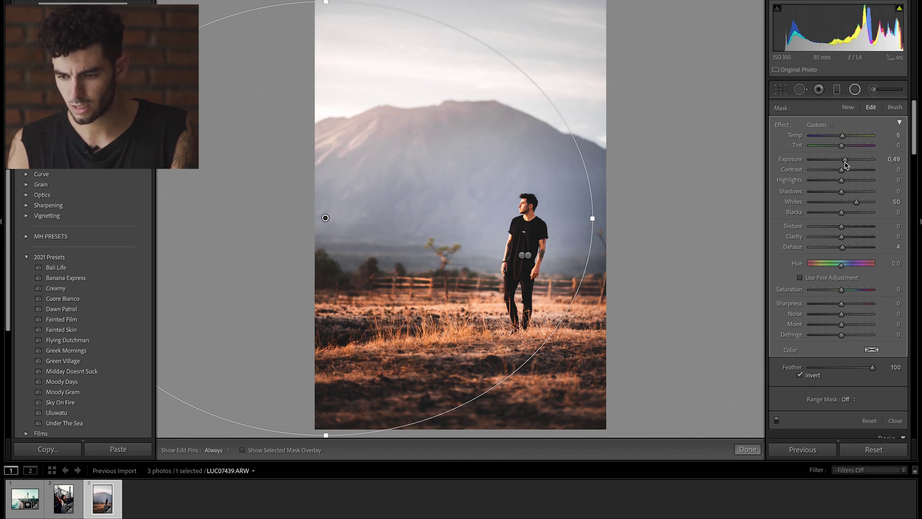
{"action": "left_click_drag", "start_coordinate": [846, 163], "coordinate": [845, 164]}
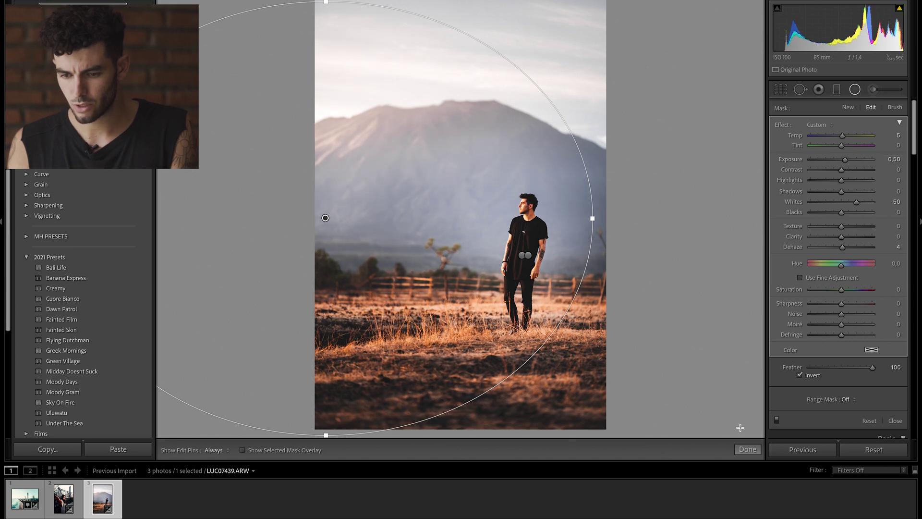
{"action": "left_click", "coordinate": [747, 450]}
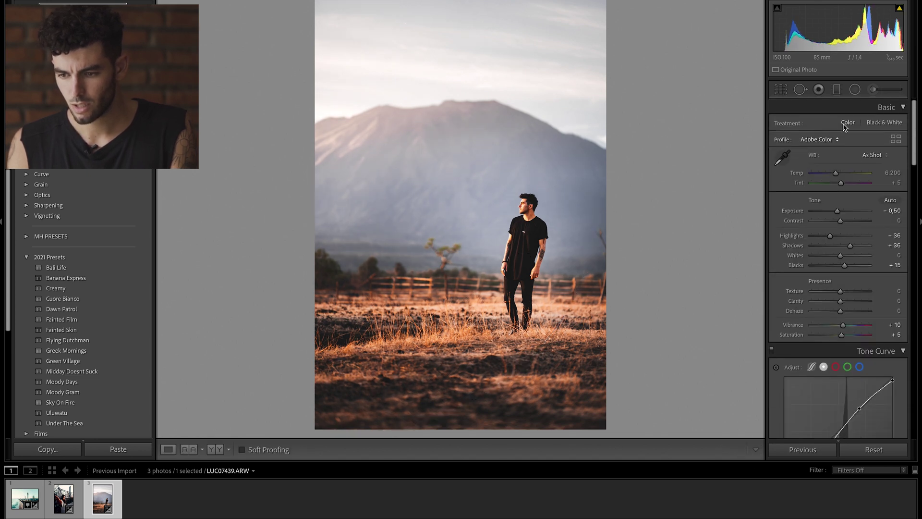
Add a slightly tilted graduated filter over the grassy foreground with clarity -100, dehaze 4 and exposure -0.52.
{"action": "left_click", "coordinate": [837, 90]}
{"action": "left_click_drag", "start_coordinate": [490, 339], "coordinate": [471, 263]}
{"action": "left_click_drag", "start_coordinate": [470, 303], "coordinate": [470, 321]}
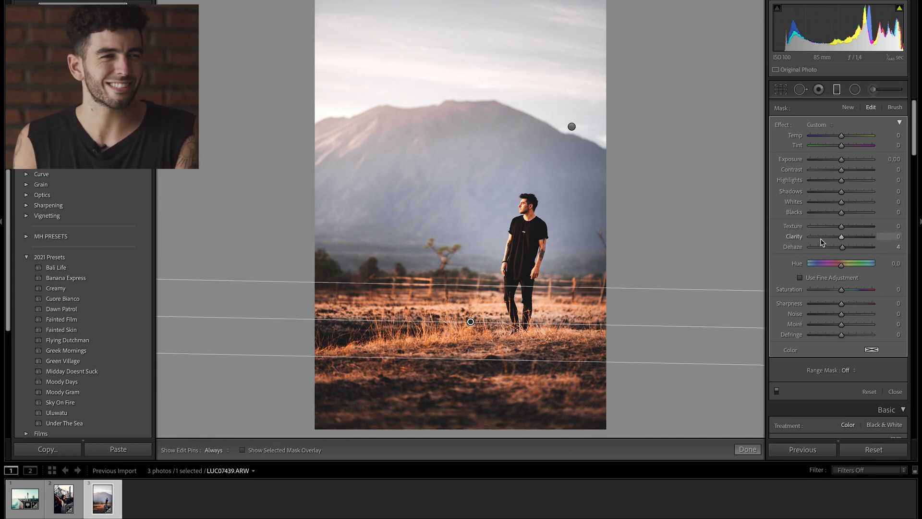
{"action": "left_click_drag", "start_coordinate": [821, 242], "coordinate": [733, 249]}
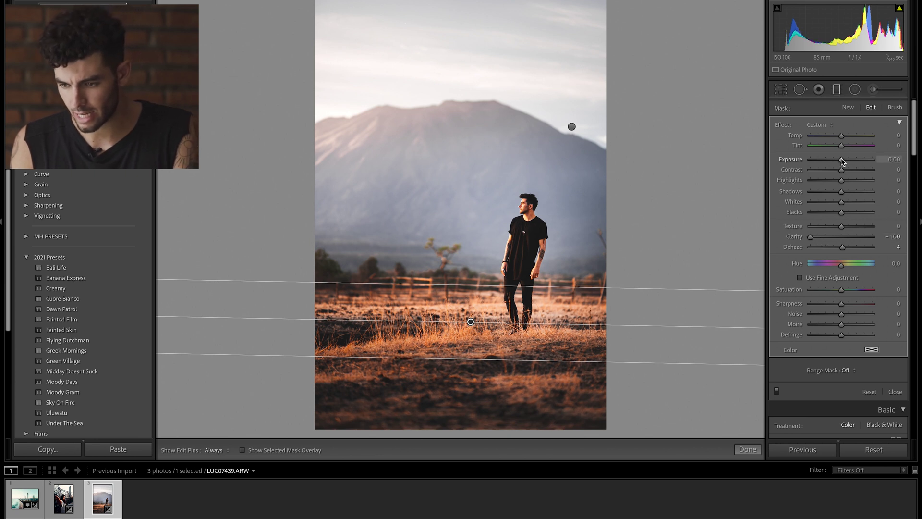
{"action": "left_click_drag", "start_coordinate": [840, 161], "coordinate": [838, 160]}
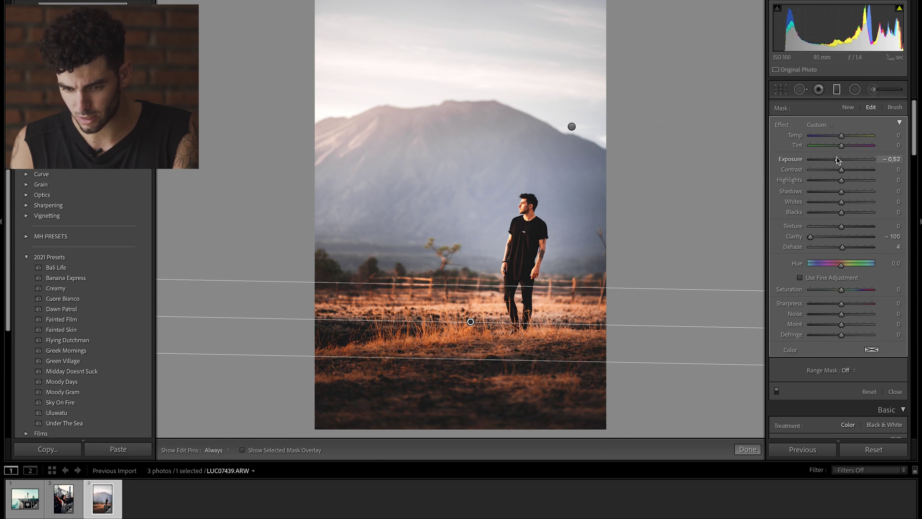
Level the foreground graduated filter slightly, set its saturation to -38 and extend its transition further up toward the fence.
{"action": "left_click_drag", "start_coordinate": [638, 323], "coordinate": [638, 322]}
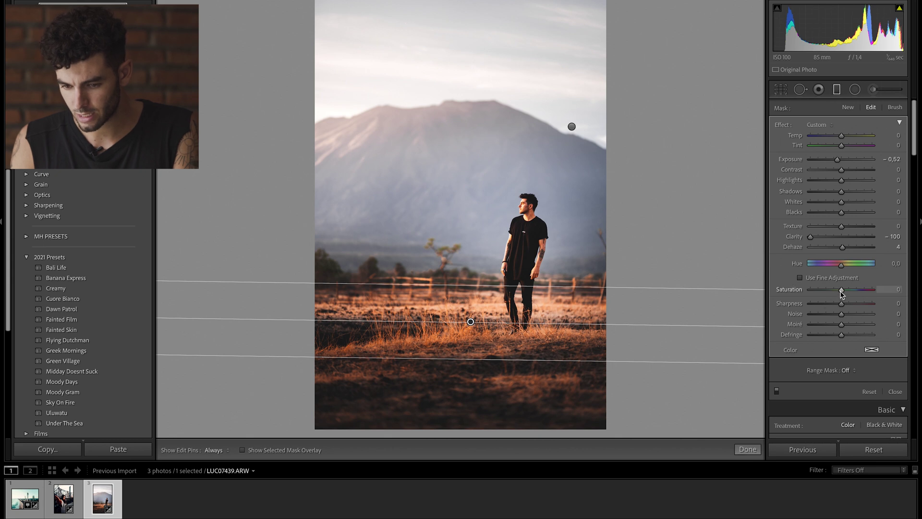
{"action": "left_click_drag", "start_coordinate": [557, 283], "coordinate": [556, 272]}
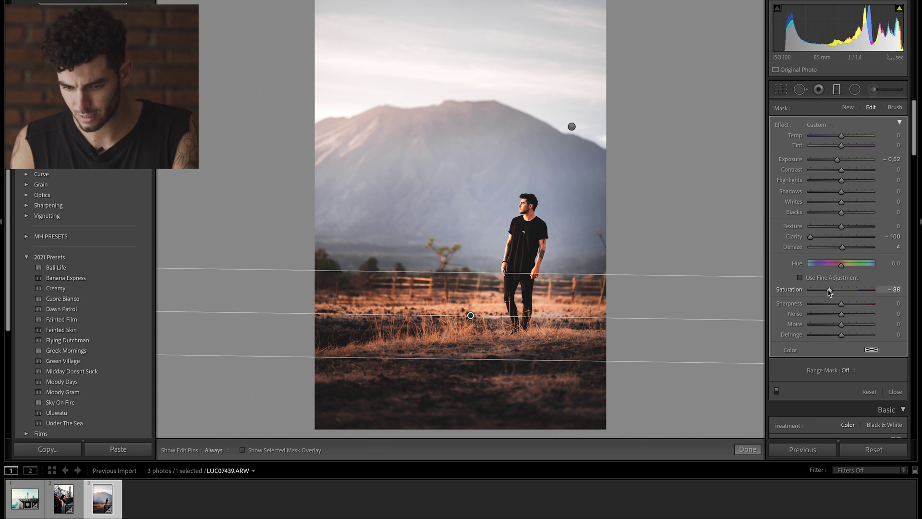
{"action": "left_click_drag", "start_coordinate": [584, 274], "coordinate": [590, 262]}
{"action": "left_click", "coordinate": [747, 450]}
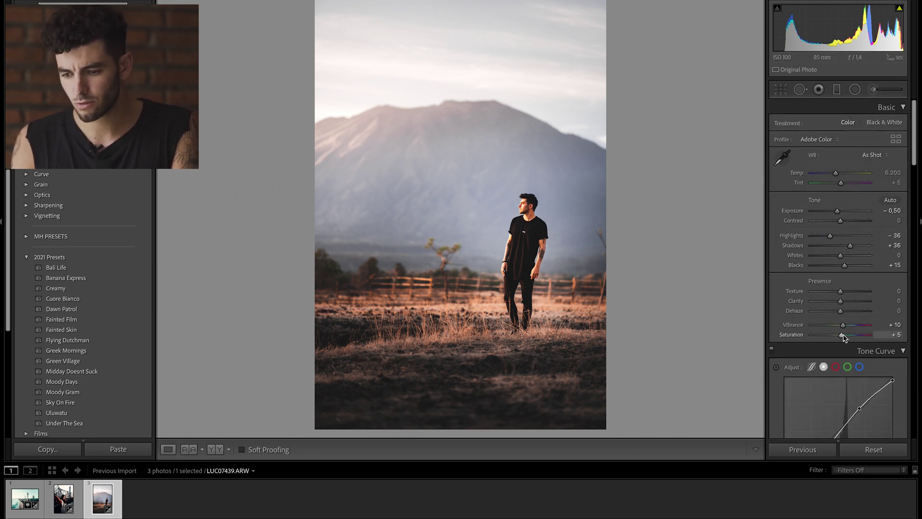
Set the mountain photo's overall saturation to -10 and its exposure to -0.70.
{"action": "left_click_drag", "start_coordinate": [842, 336], "coordinate": [841, 336]}
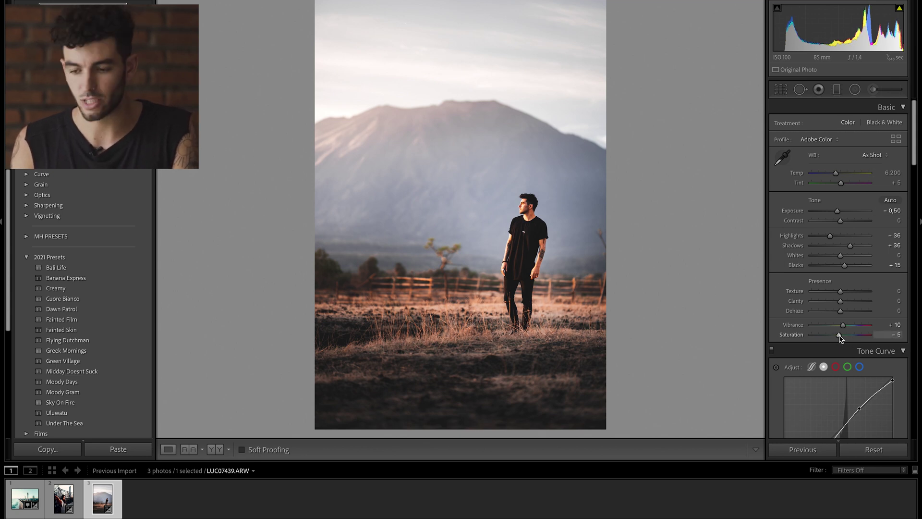
{"action": "left_click_drag", "start_coordinate": [839, 338], "coordinate": [837, 338]}
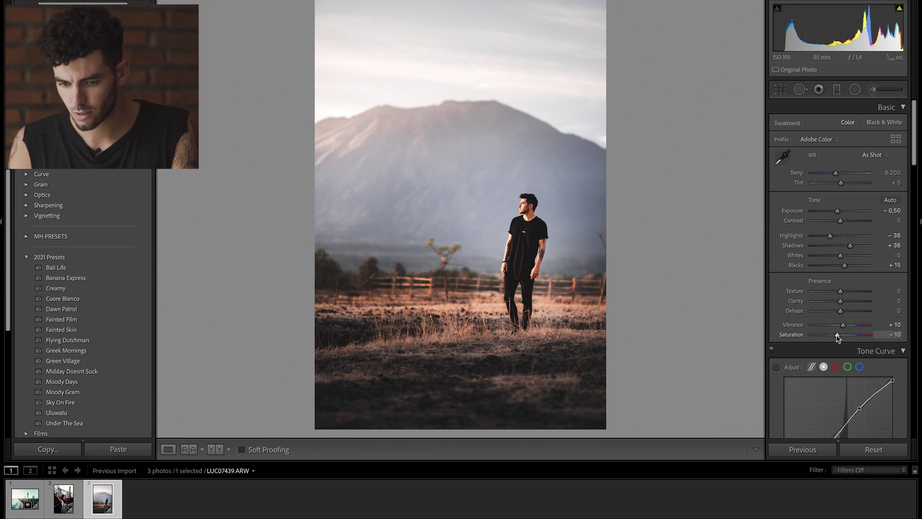
{"action": "left_click", "coordinate": [893, 210]}
{"action": "key", "text": "Down"}
{"action": "key", "text": "Down"}
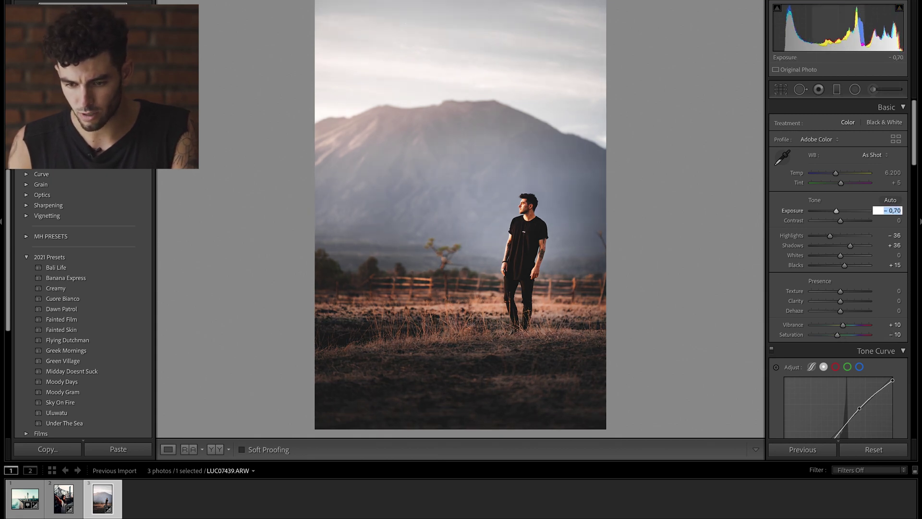
{"action": "key", "text": "Return"}
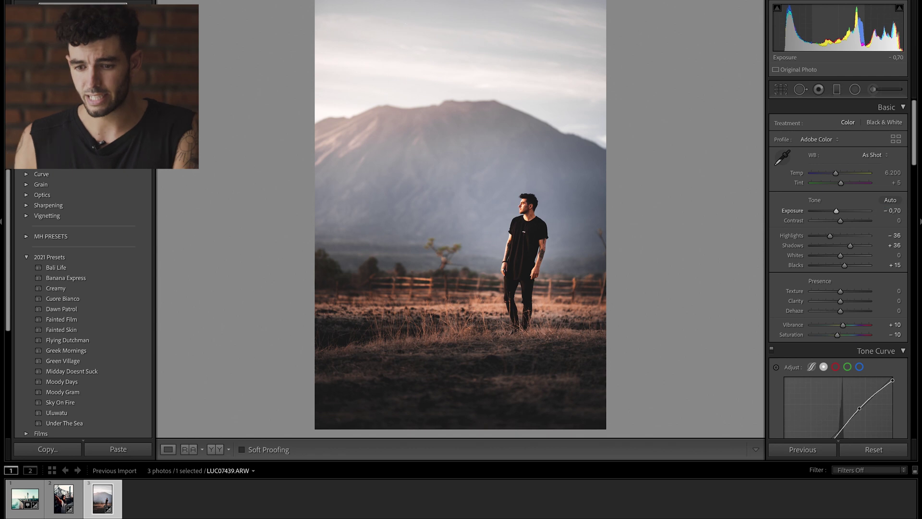